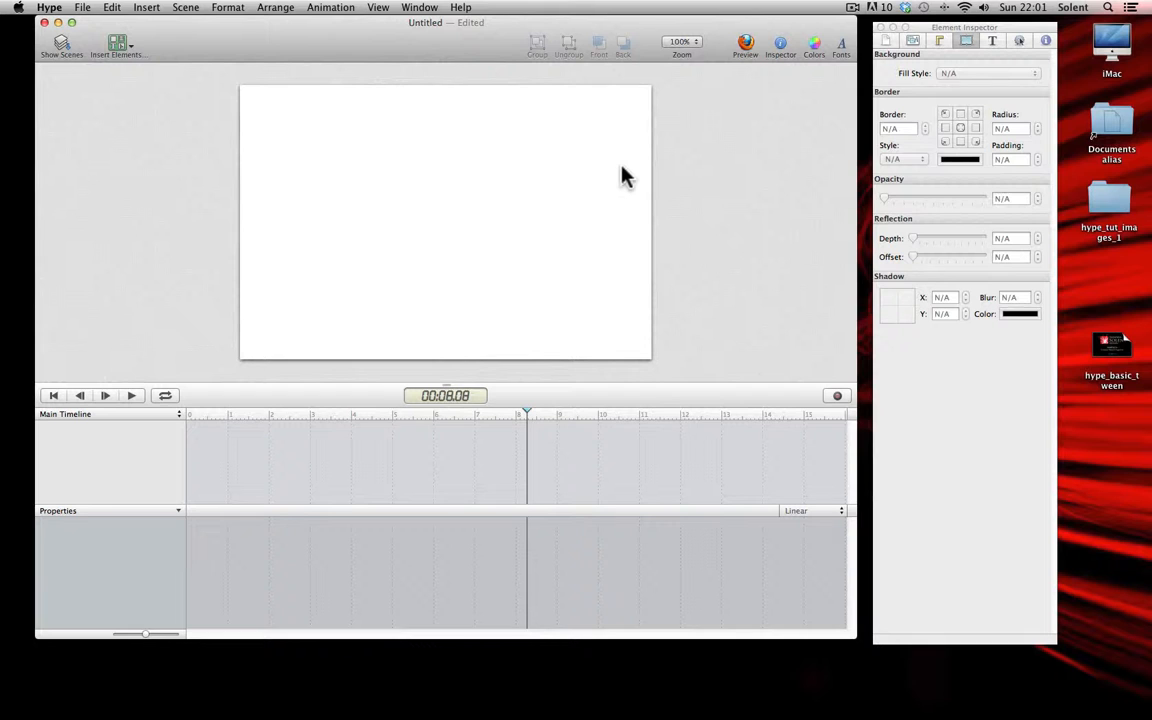
Step: Show the rulers and add a horizontal guide near the stage's top edge and a vertical guide near its left edge
left_click(380, 7)
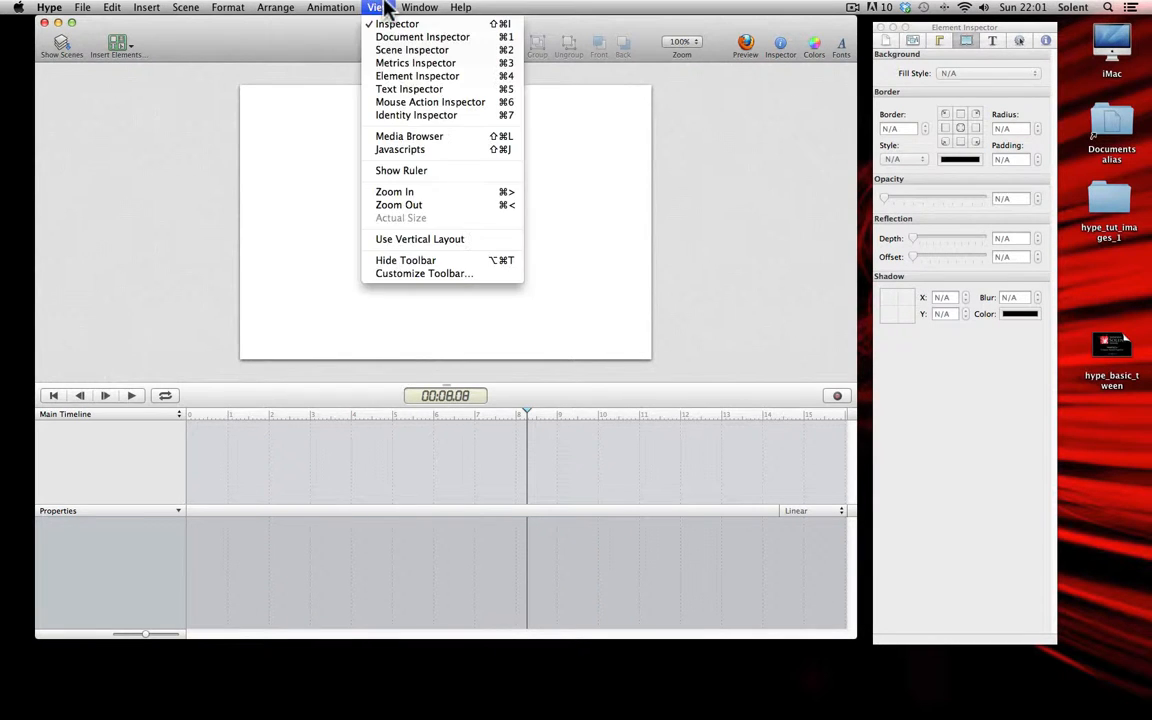
left_click(415, 172)
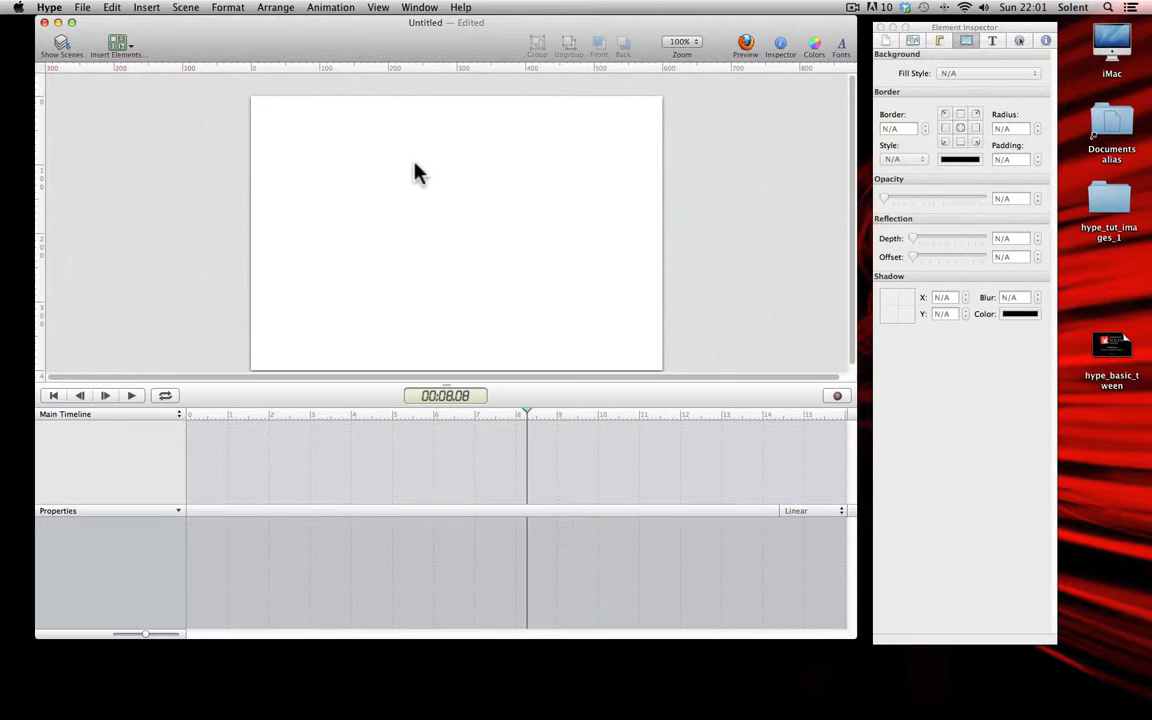
left_click_drag(432, 66, 433, 112)
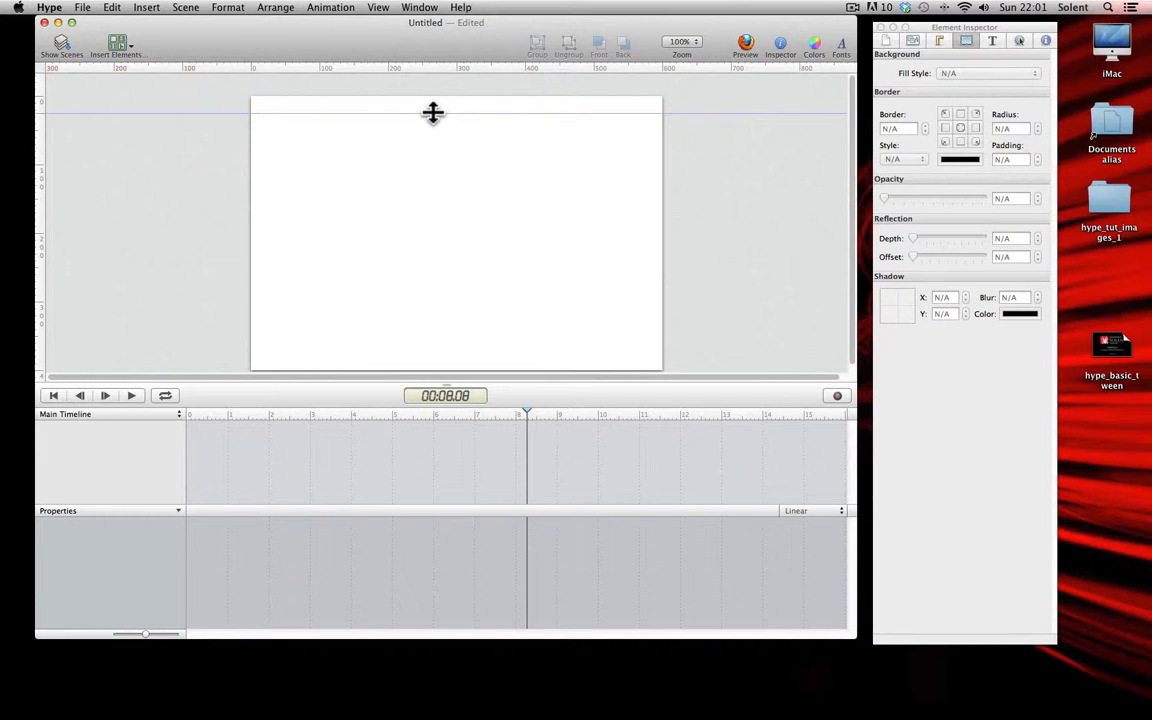
left_click(433, 112)
left_click_drag(44, 158, 268, 175)
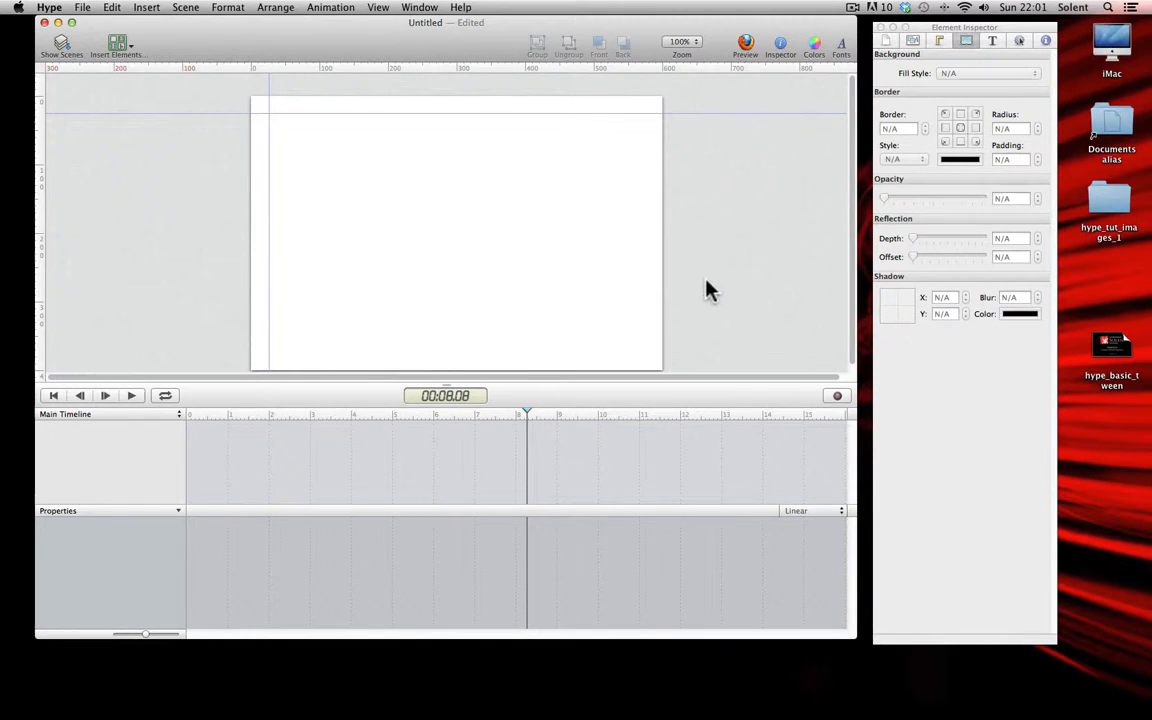
Step: Insert a box and move it off the stage's right side, with its top edge on the horizontal guide
left_click(147, 8)
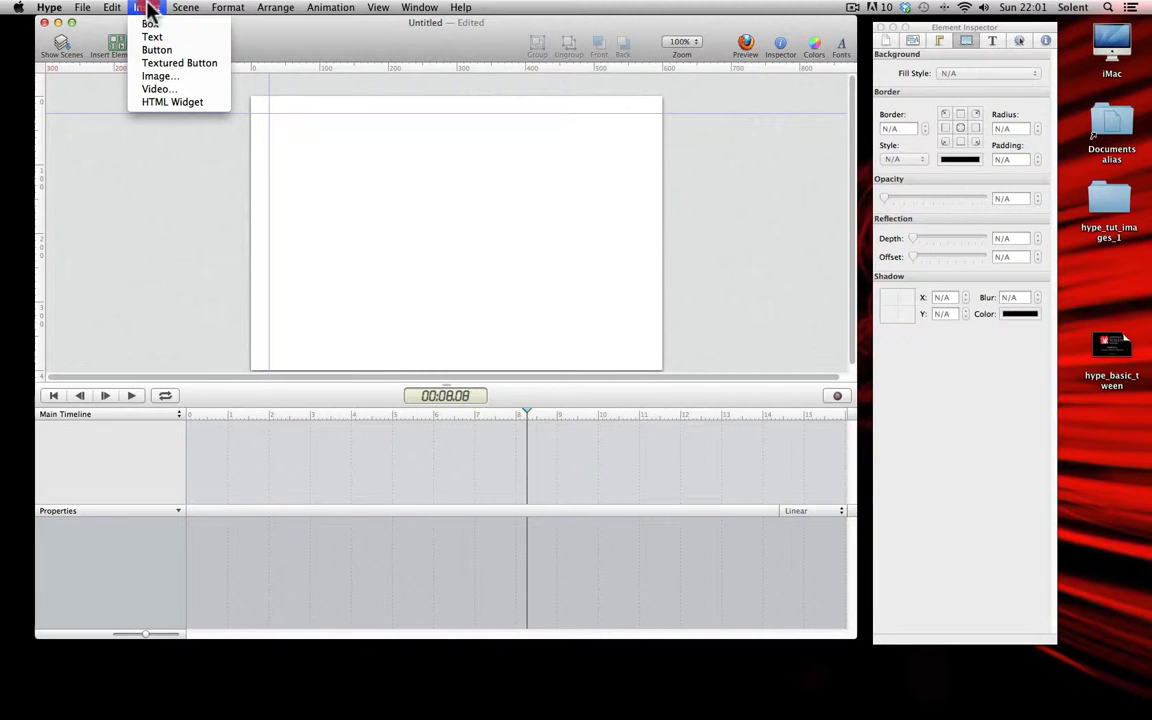
left_click(147, 8)
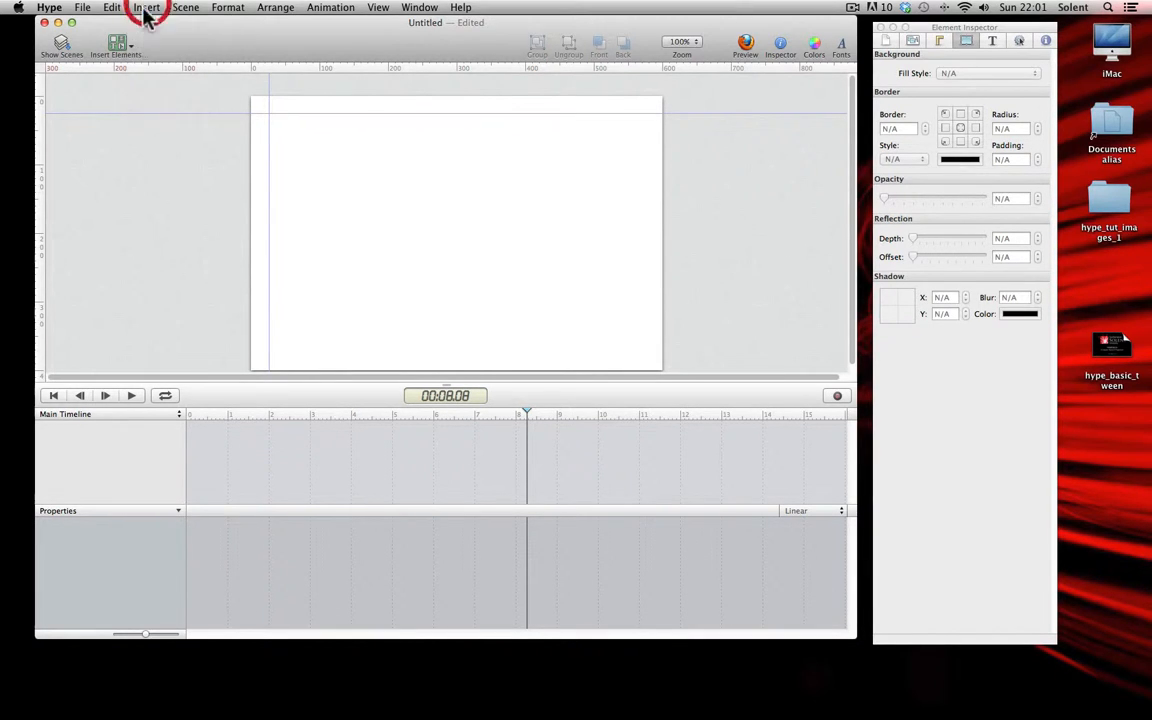
left_click(131, 46)
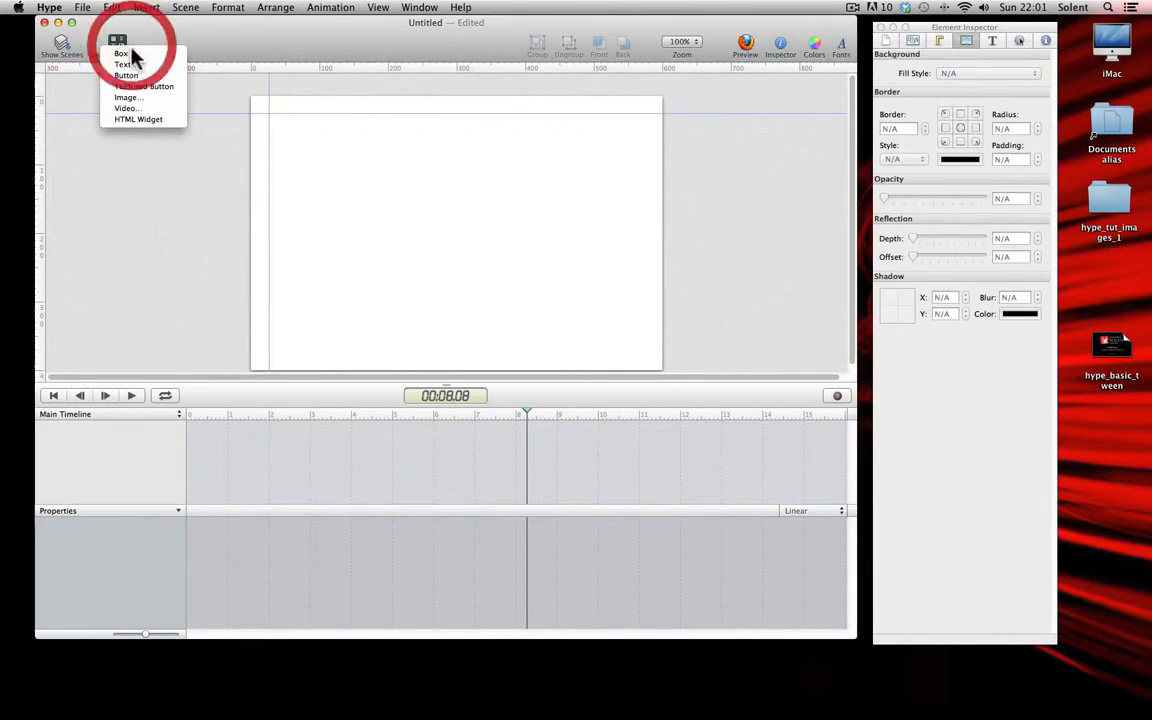
left_click(135, 56)
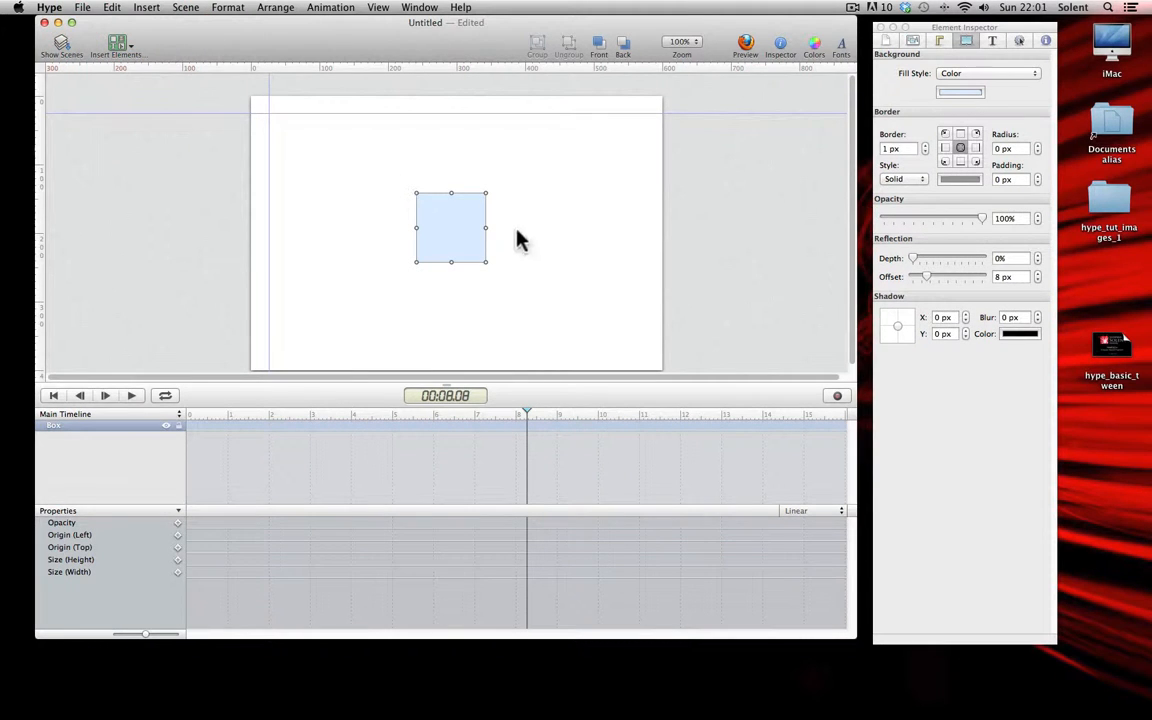
left_click_drag(468, 240, 730, 170)
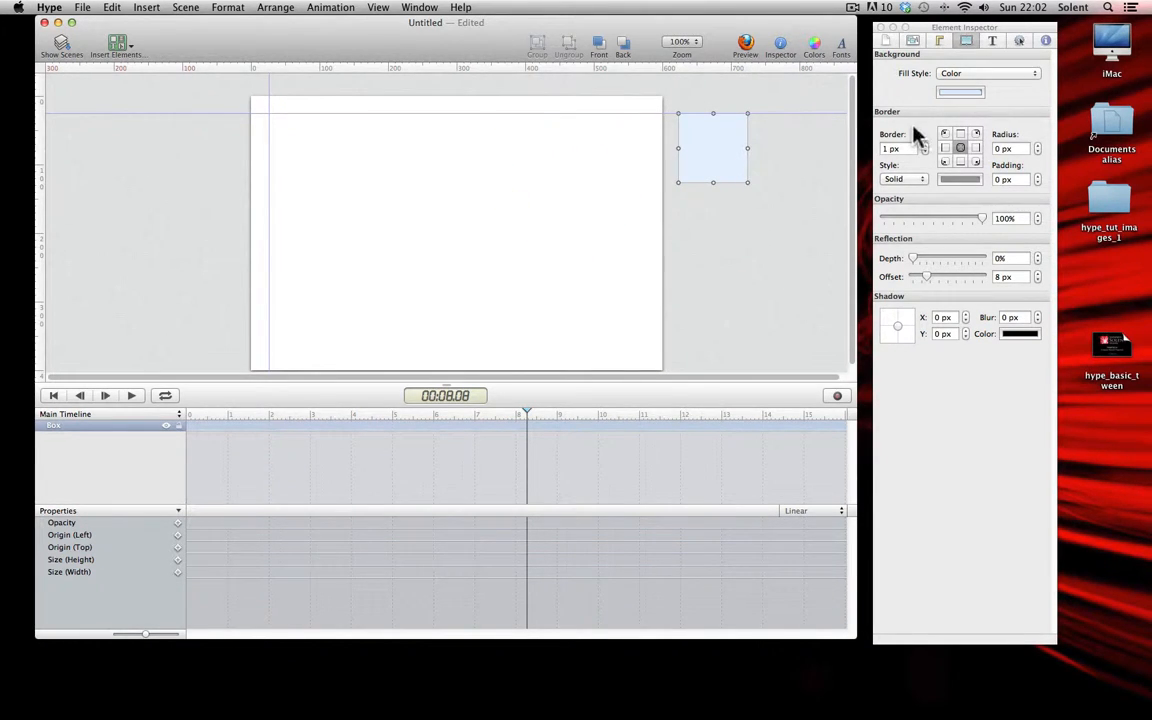
Step: Set the box's background fill to blue (#0D3DFF)
left_click(957, 94)
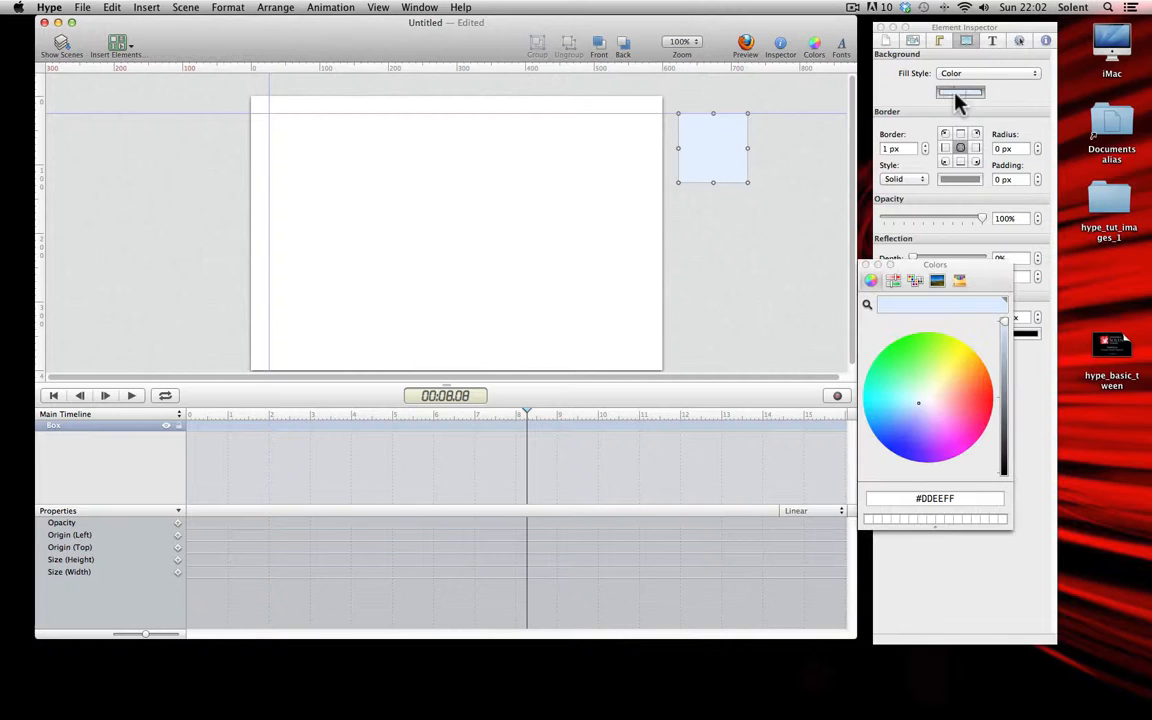
left_click(898, 448)
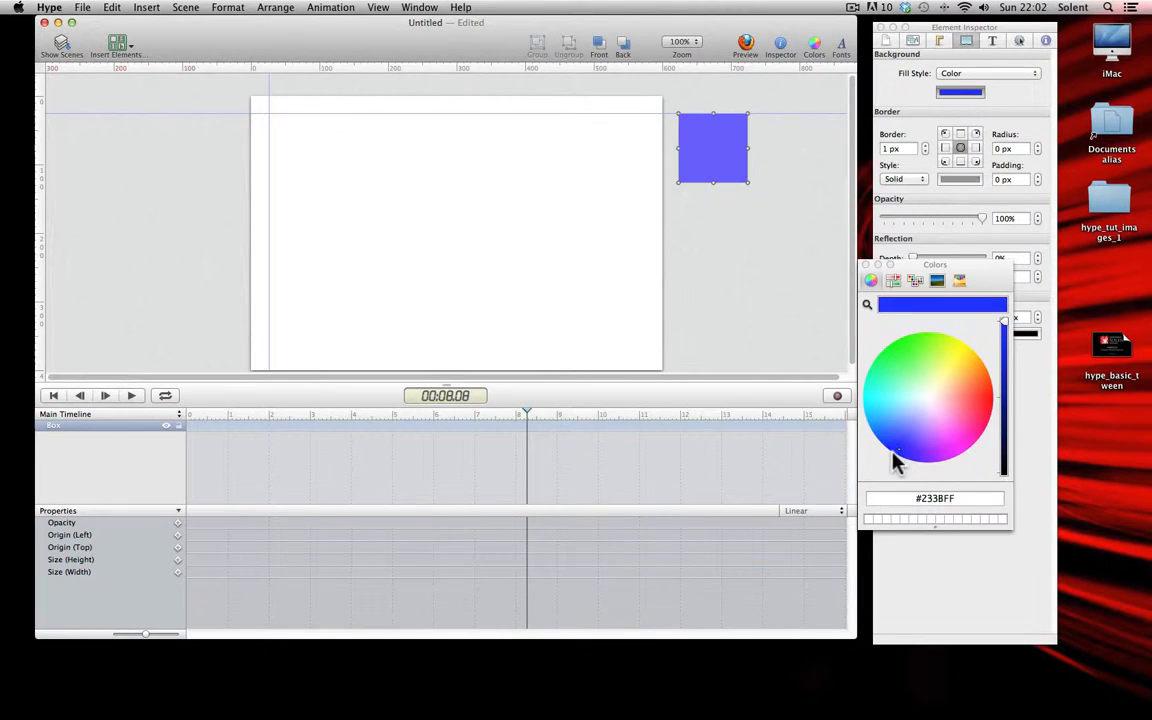
left_click(896, 452)
Step: Duplicate the blue box, align the copy about 16 px below the original, and fill it red (#FF2922)
left_click(113, 7)
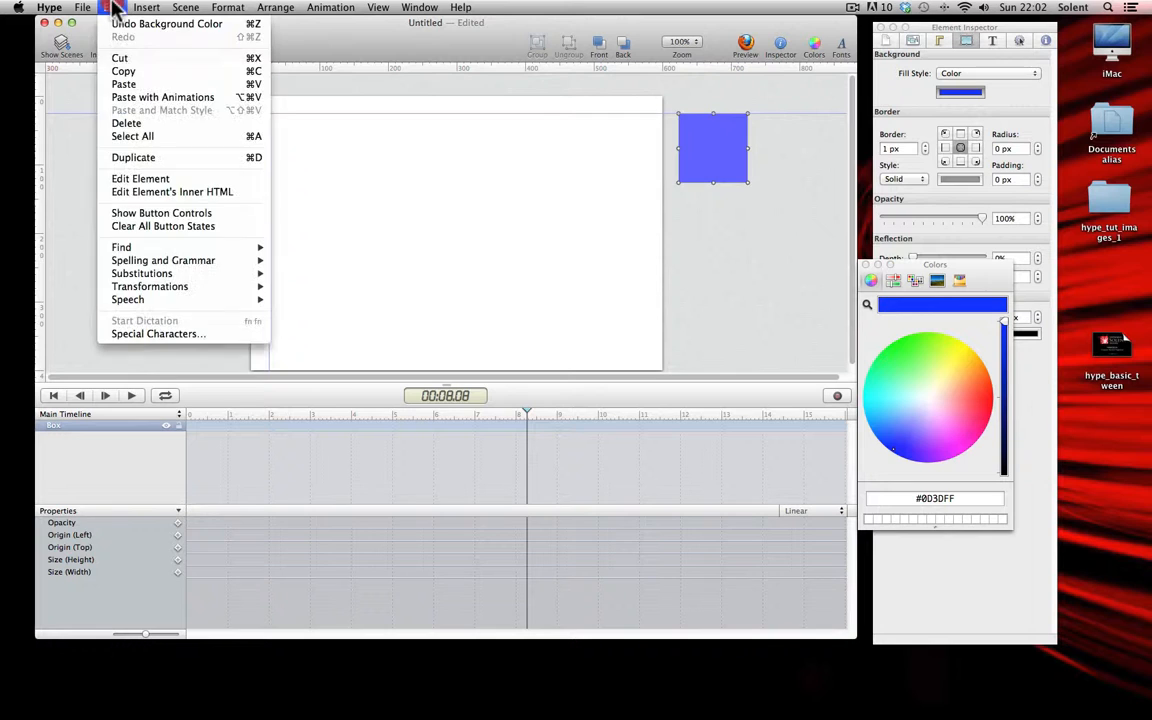
left_click(113, 7)
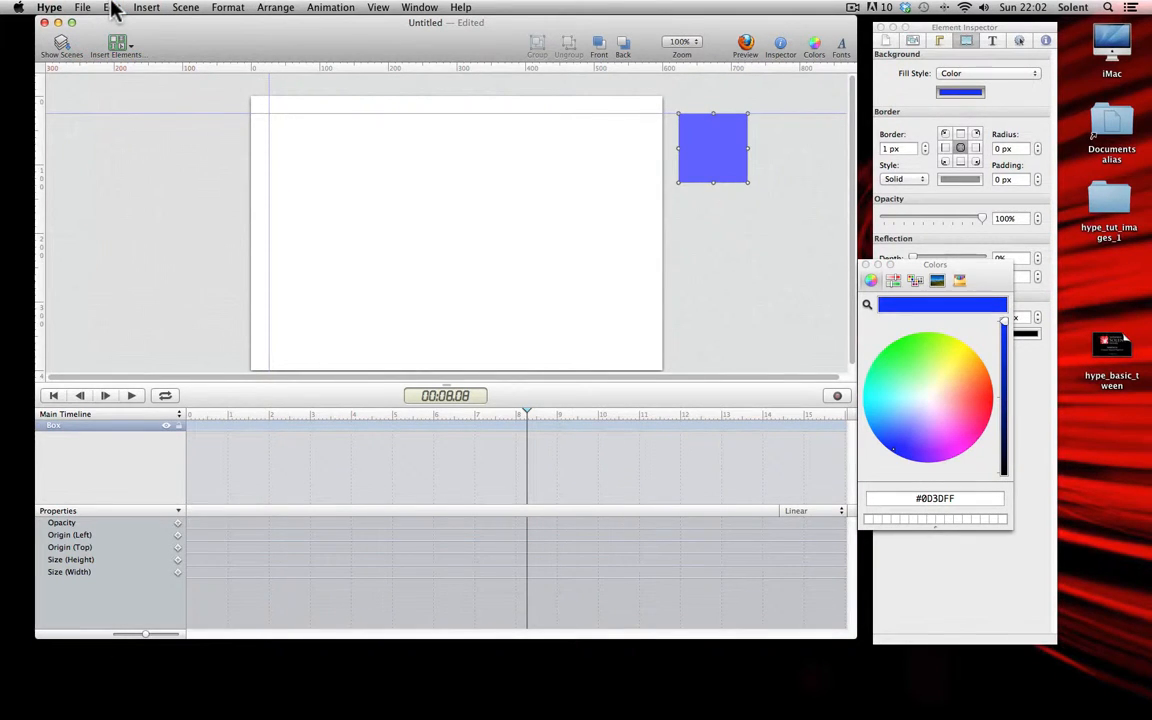
key("super+d")
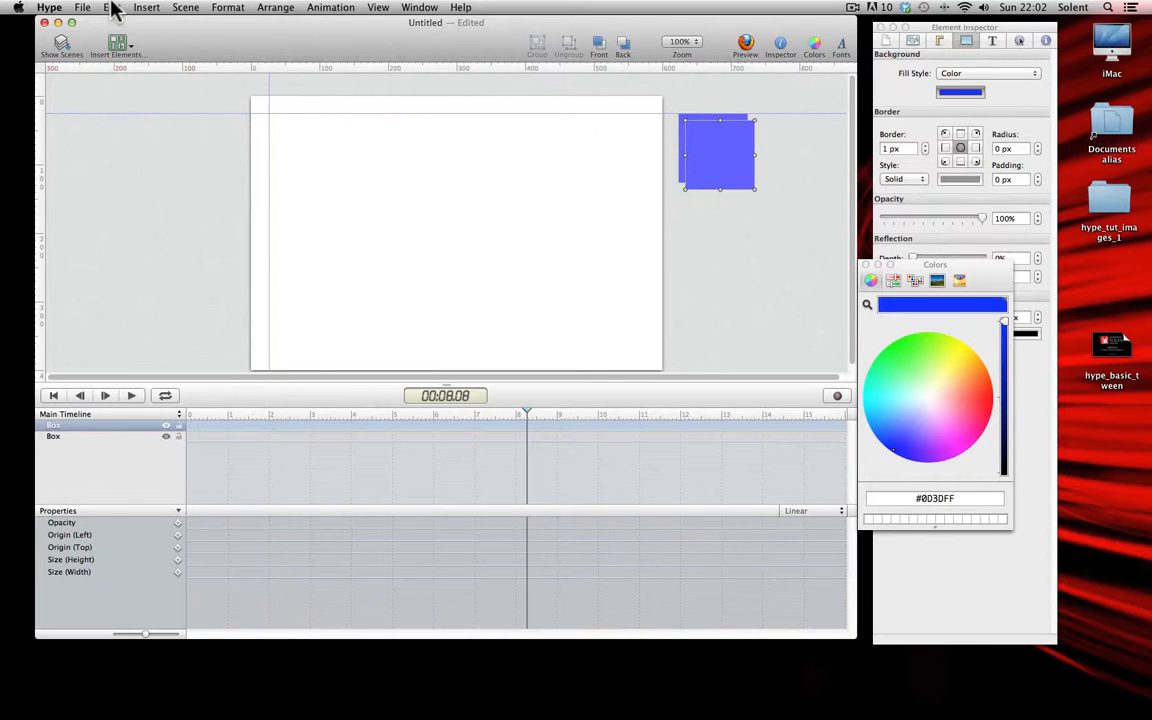
left_click_drag(705, 176, 704, 243)
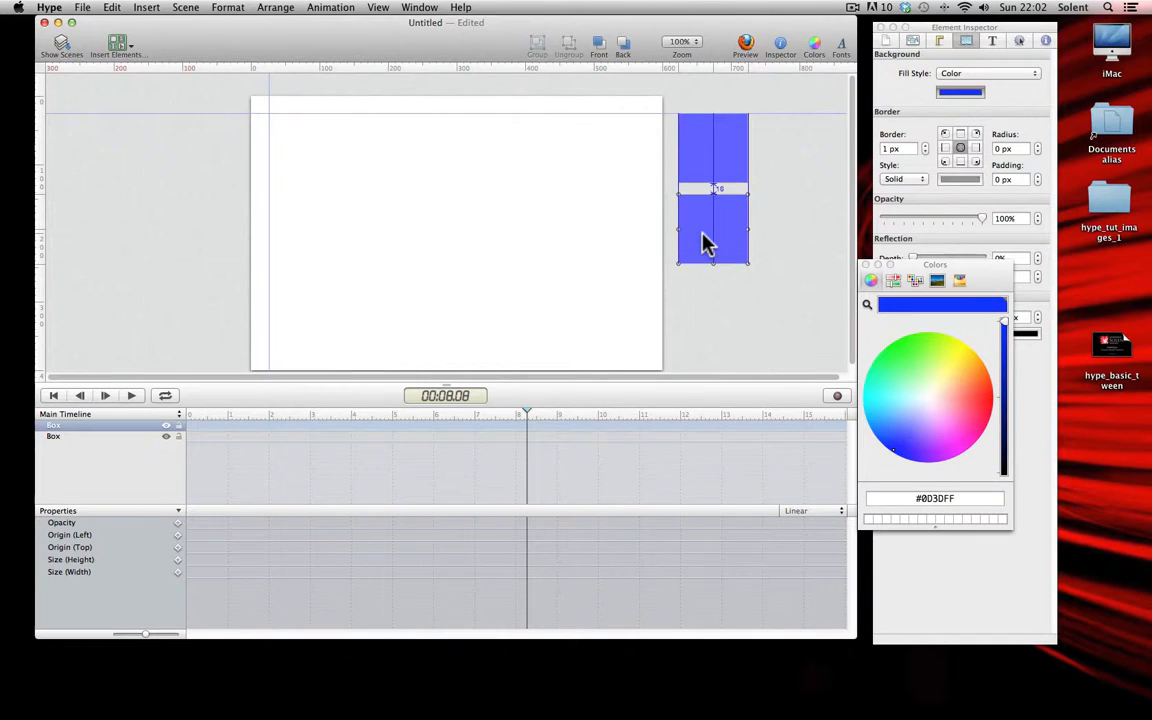
left_click(703, 243)
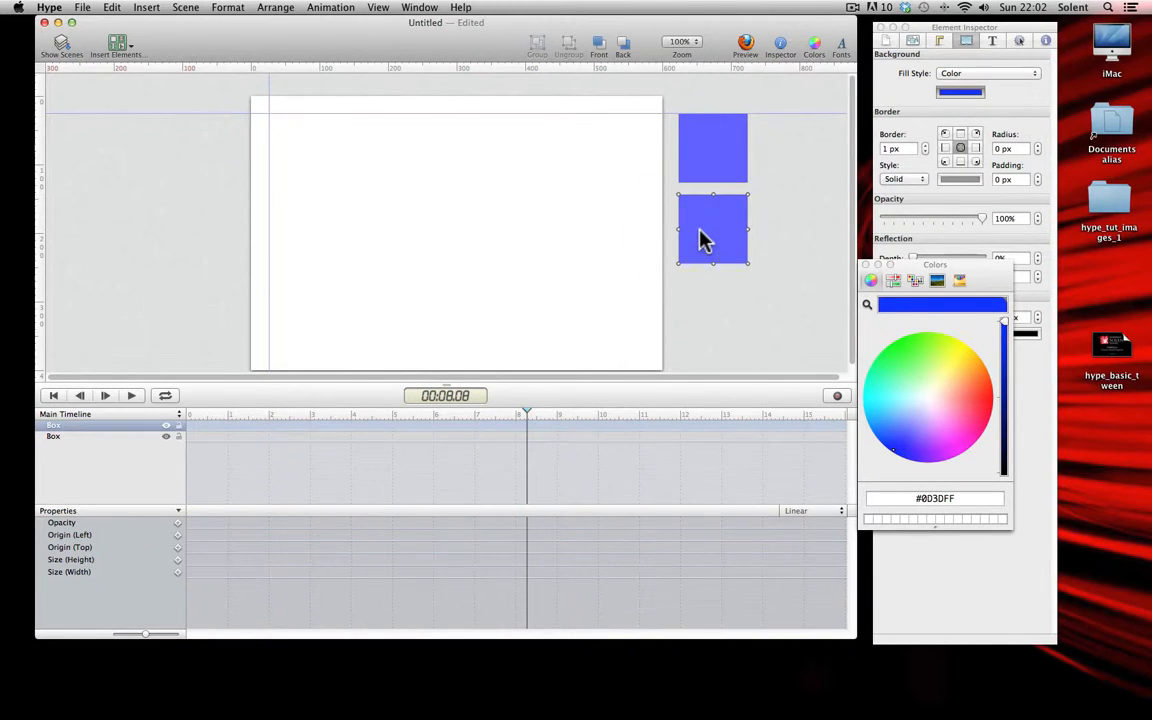
left_click(955, 92)
left_click(955, 92)
left_click(989, 401)
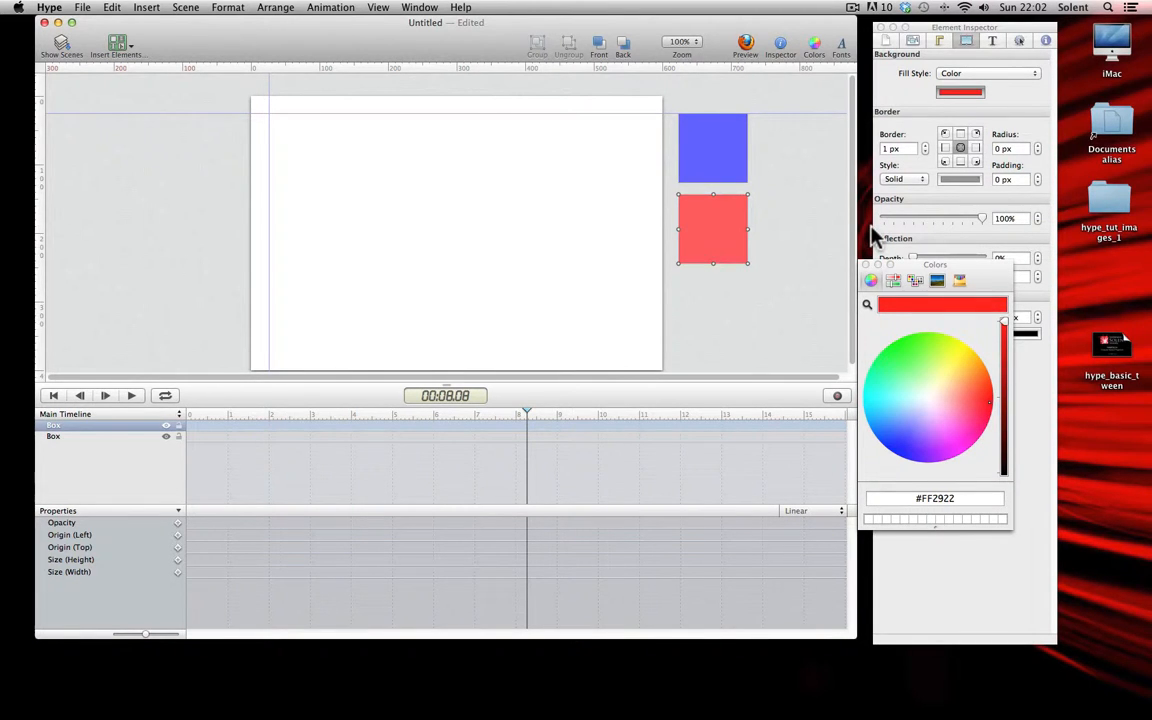
Step: Duplicate the red box, align the copy directly below it, and fill it yellow (#FCEE1C)
key("super+d")
left_click_drag(712, 257, 707, 334)
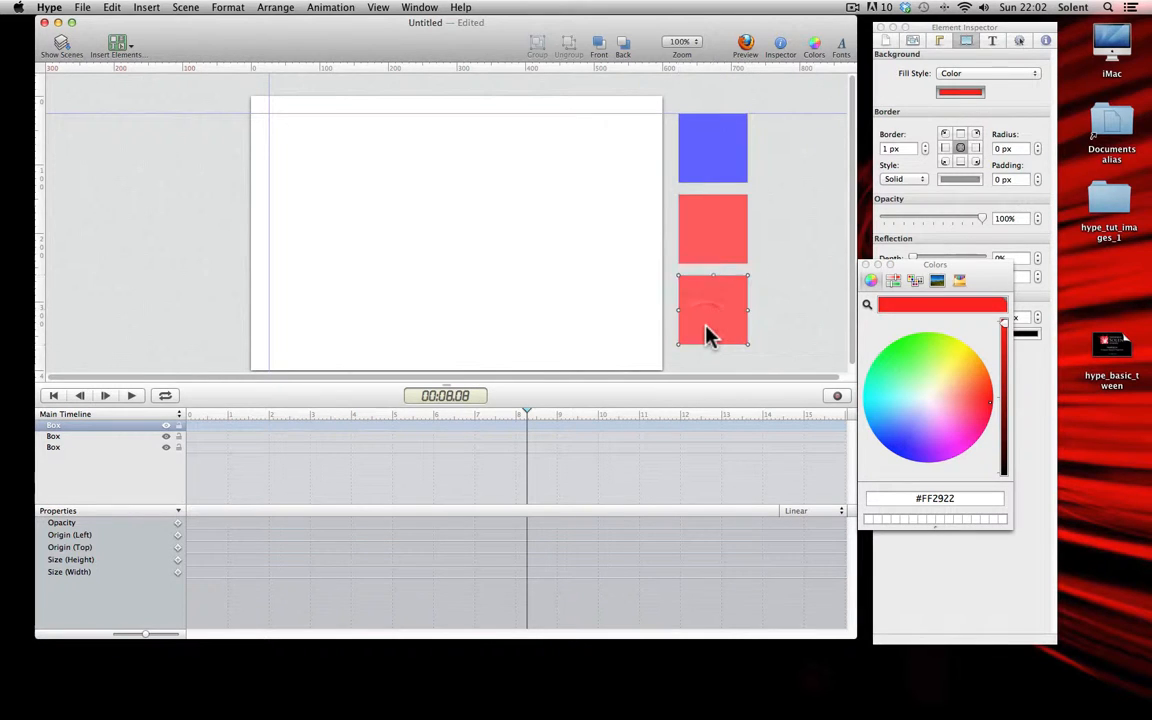
left_click(960, 352)
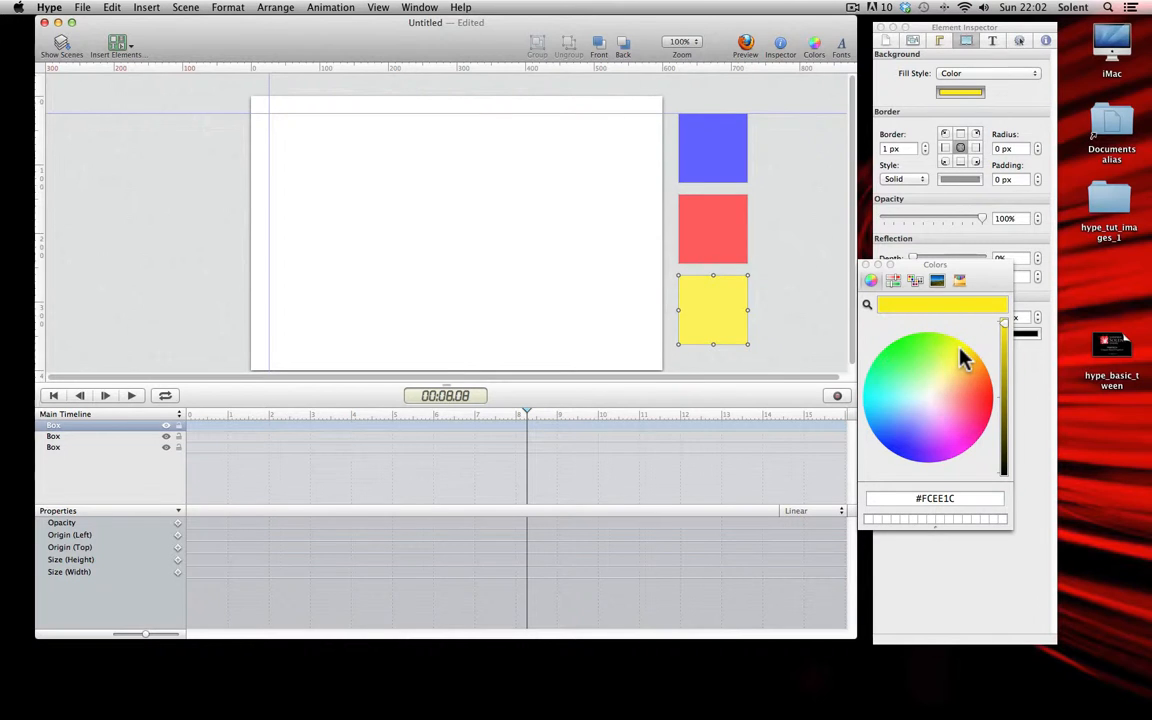
Step: Rename the yellow box's timeline element by putting "yellow" before "Box"
double_click(54, 428)
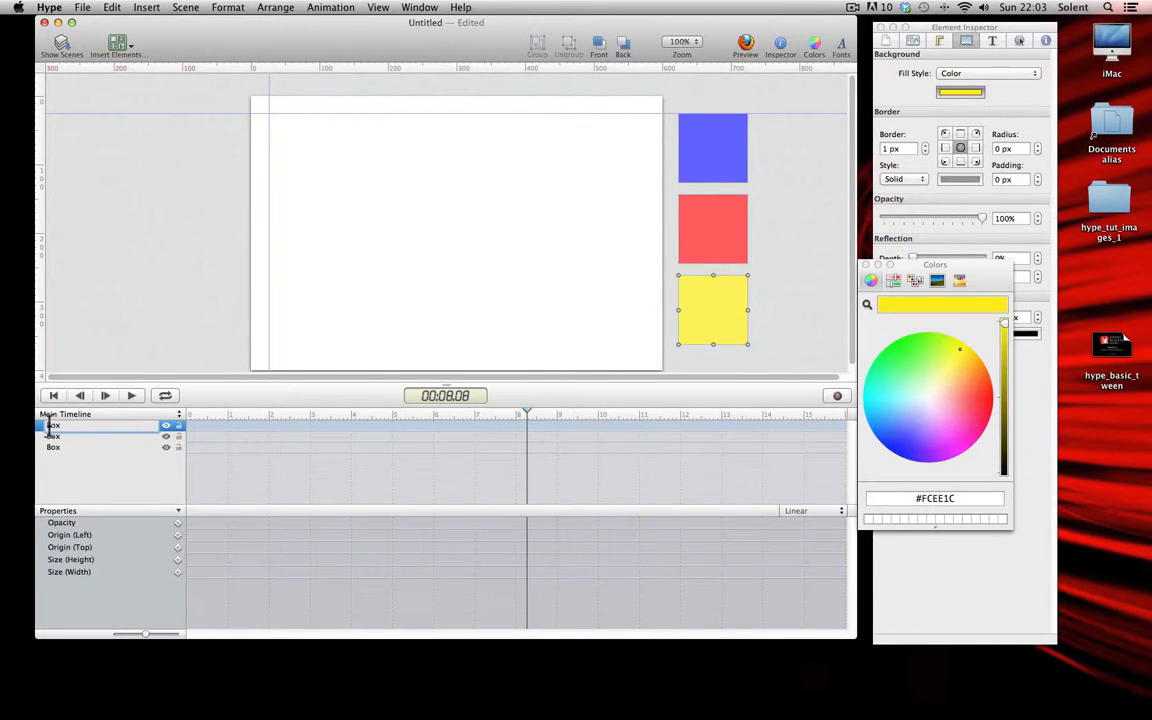
left_click(48, 427)
left_click(47, 426)
left_click(47, 426)
type("yellow")
Step: Rename the other two timeline elements "red Box" and "blue Box" to match their fill colours
left_click(49, 437)
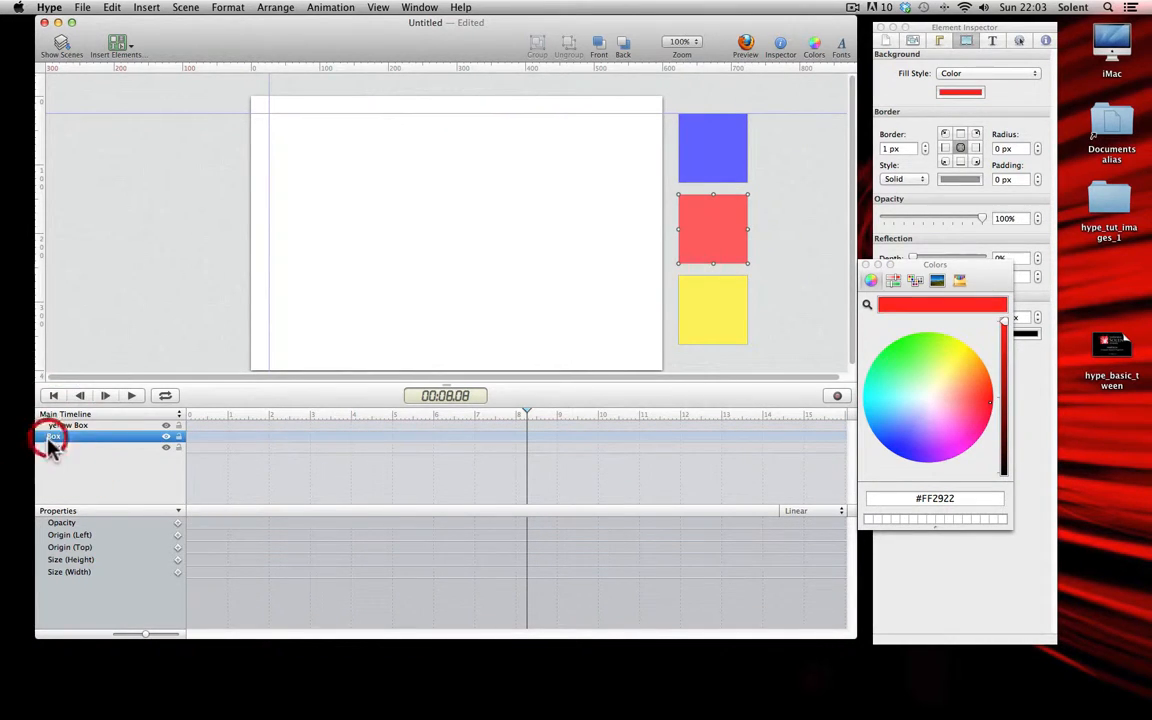
double_click(50, 438)
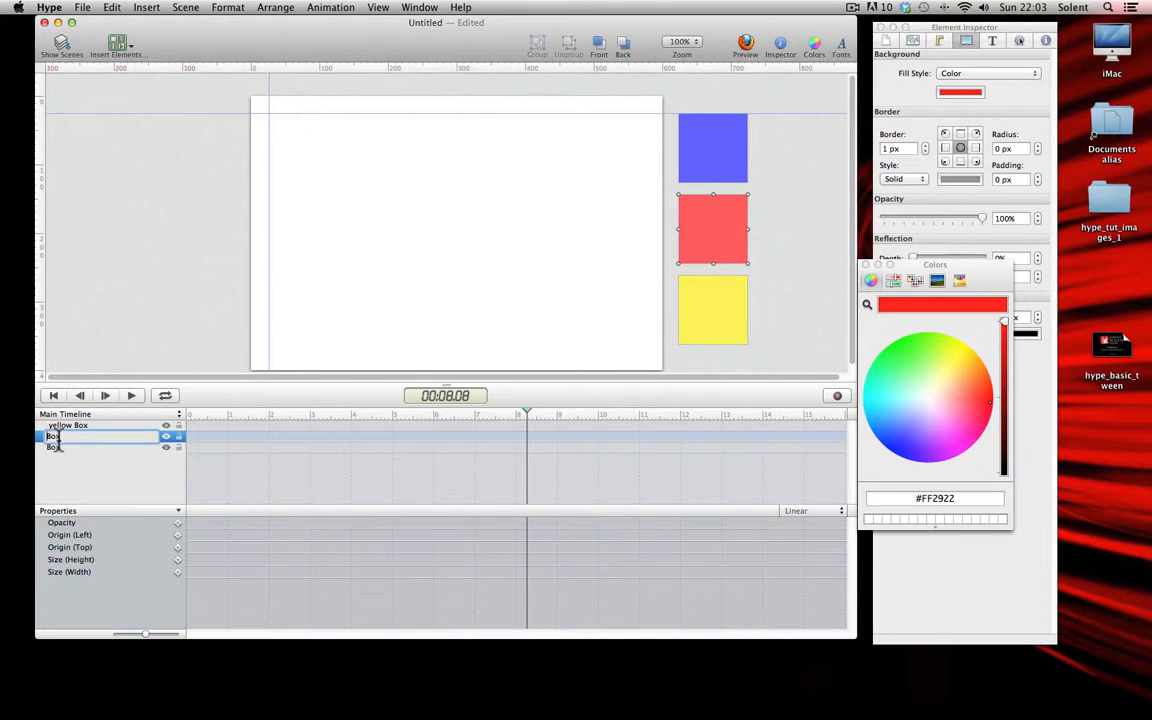
left_click(49, 437)
type("red")
double_click(55, 449)
left_click(47, 449)
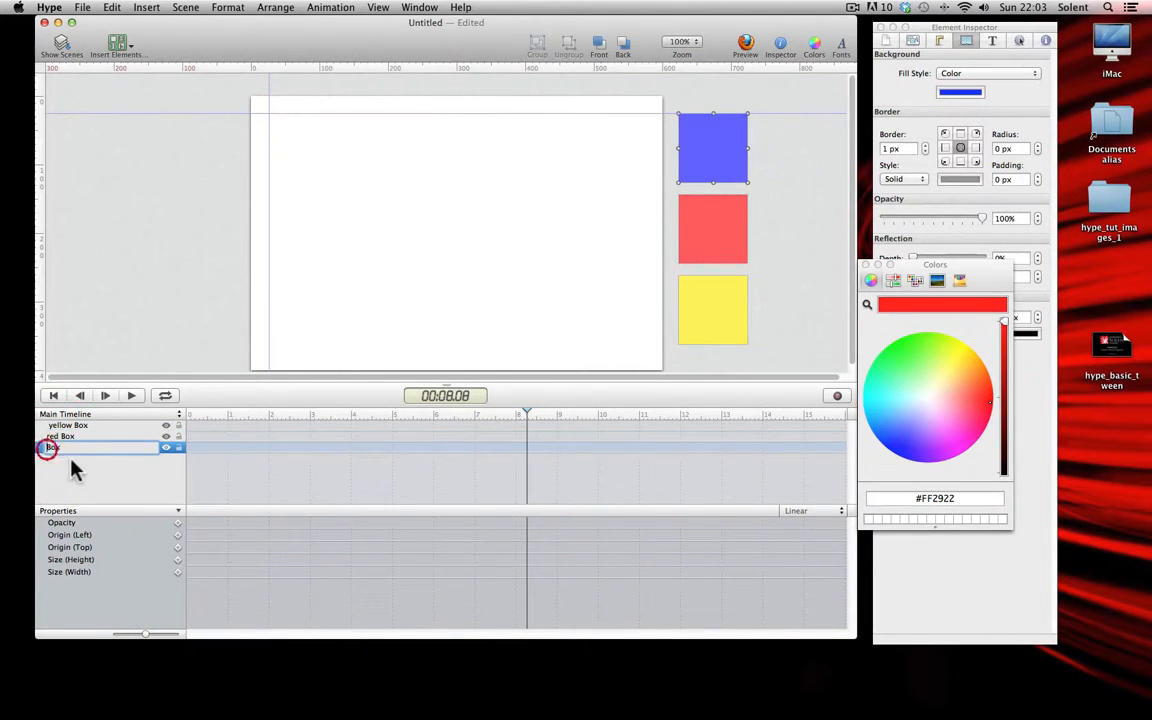
type("blue")
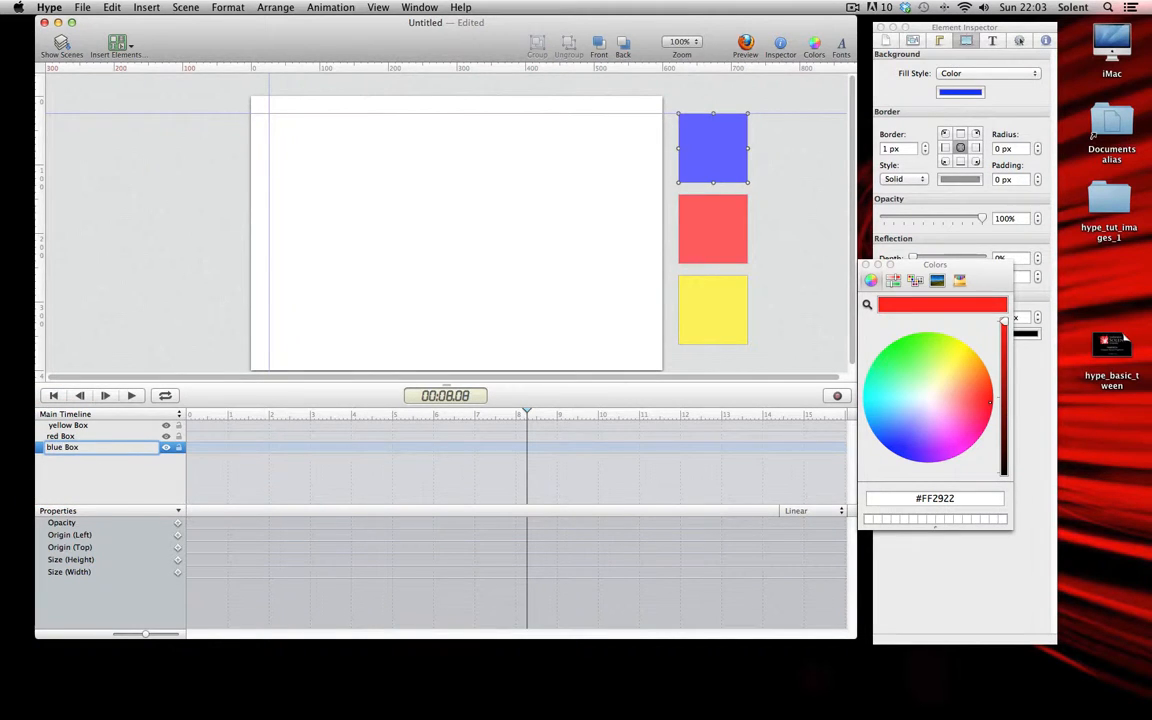
Step: Remove the stray leading space from the "yellow Box" element name in the timeline
left_click(56, 428)
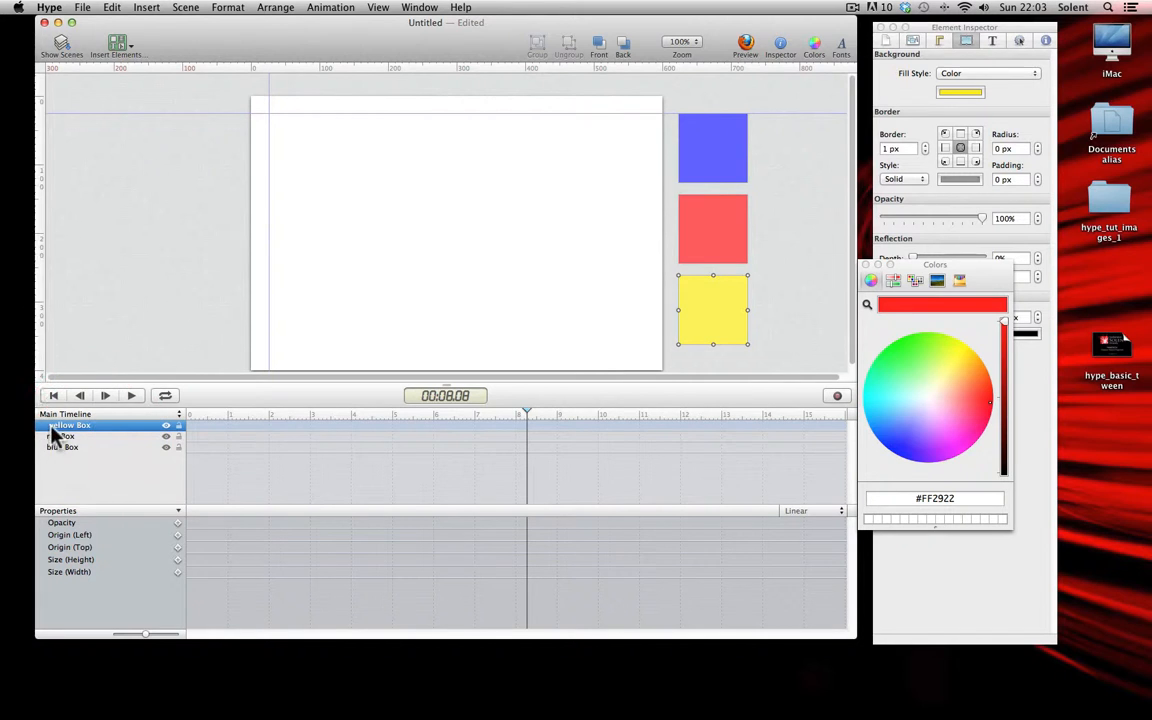
double_click(52, 428)
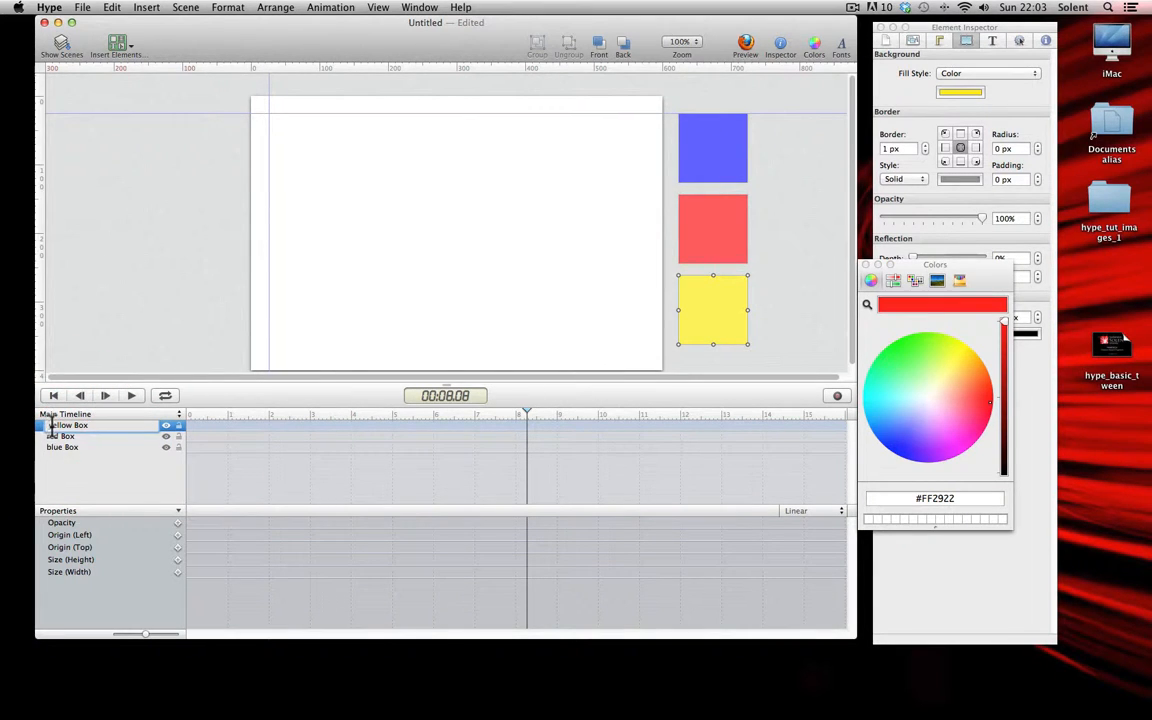
key("BackSpace")
left_click(65, 439)
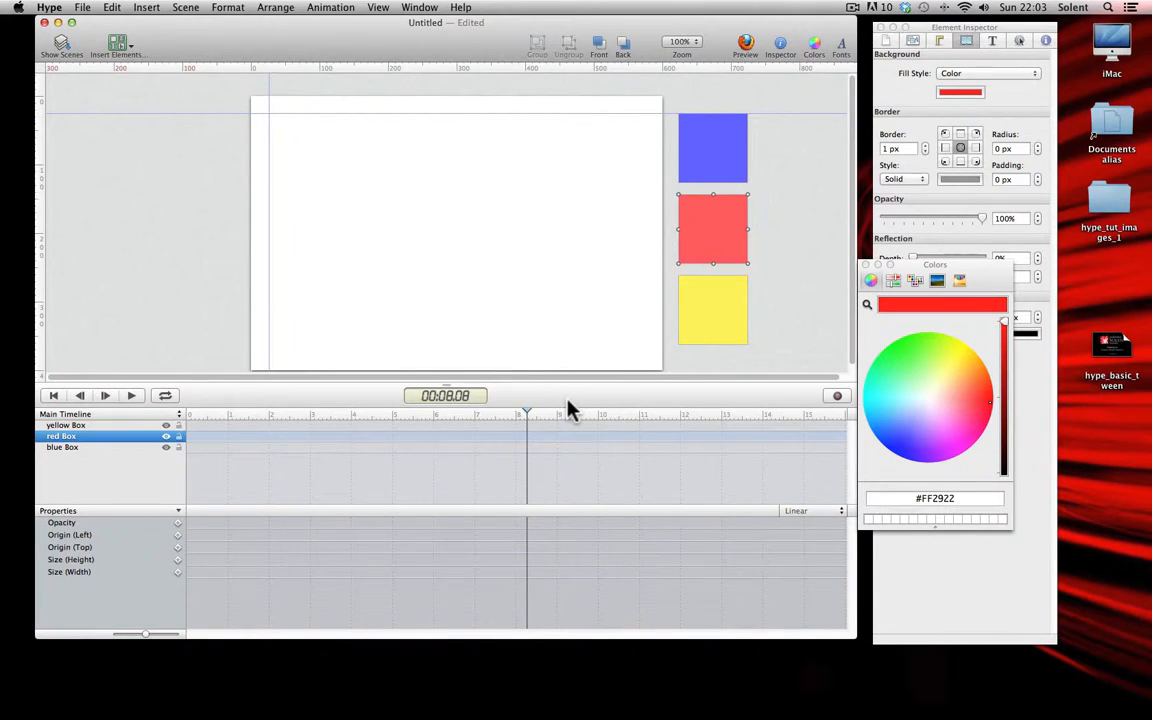
left_click(854, 8)
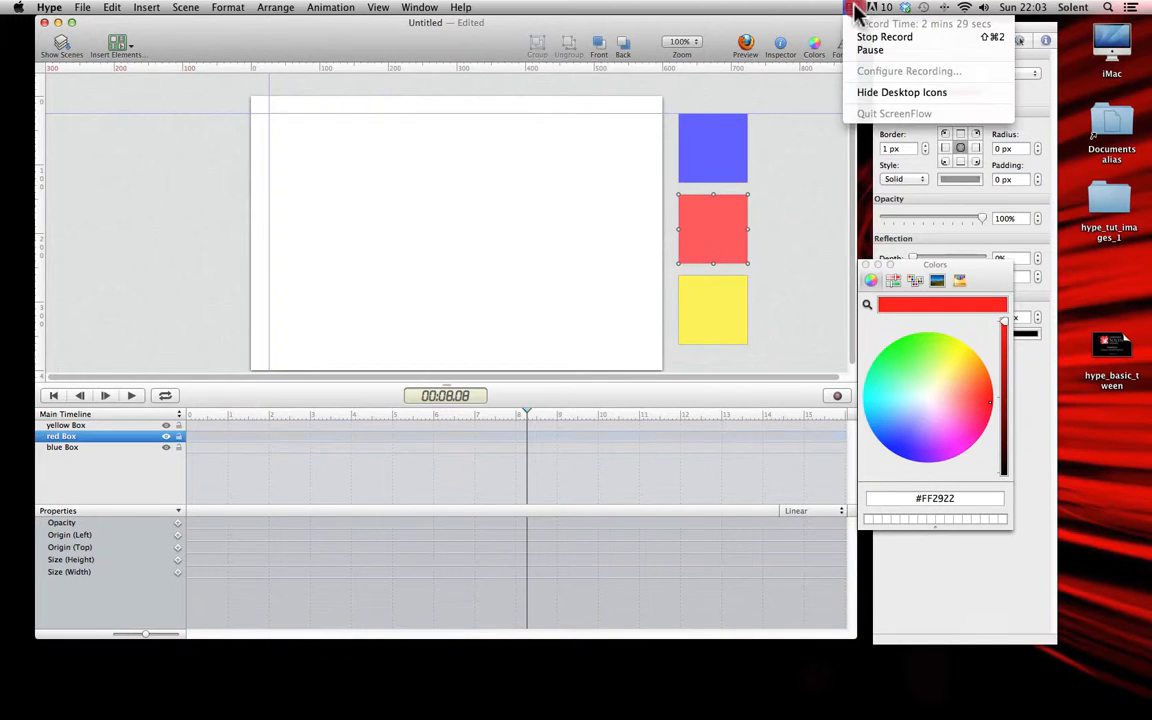
left_click(866, 50)
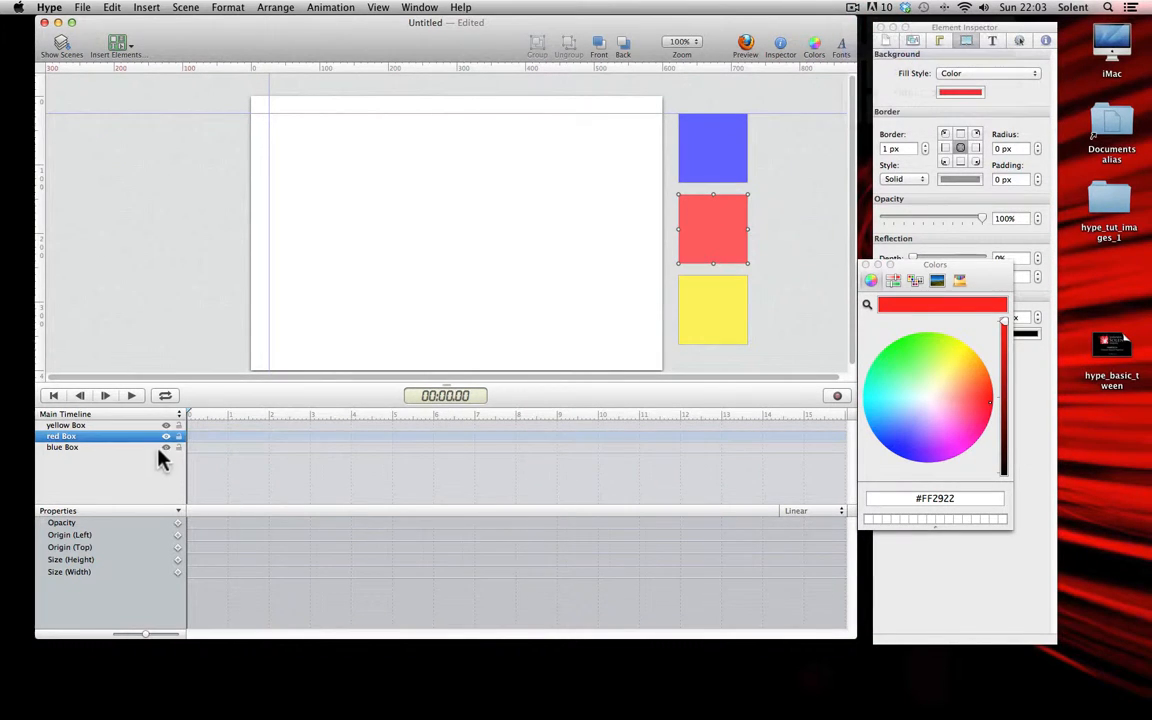
Step: Move the playhead to 12 seconds and record all three boxes sliding horizontally onto the stage, with their left edges on the vertical guide
left_click_drag(190, 418, 681, 405)
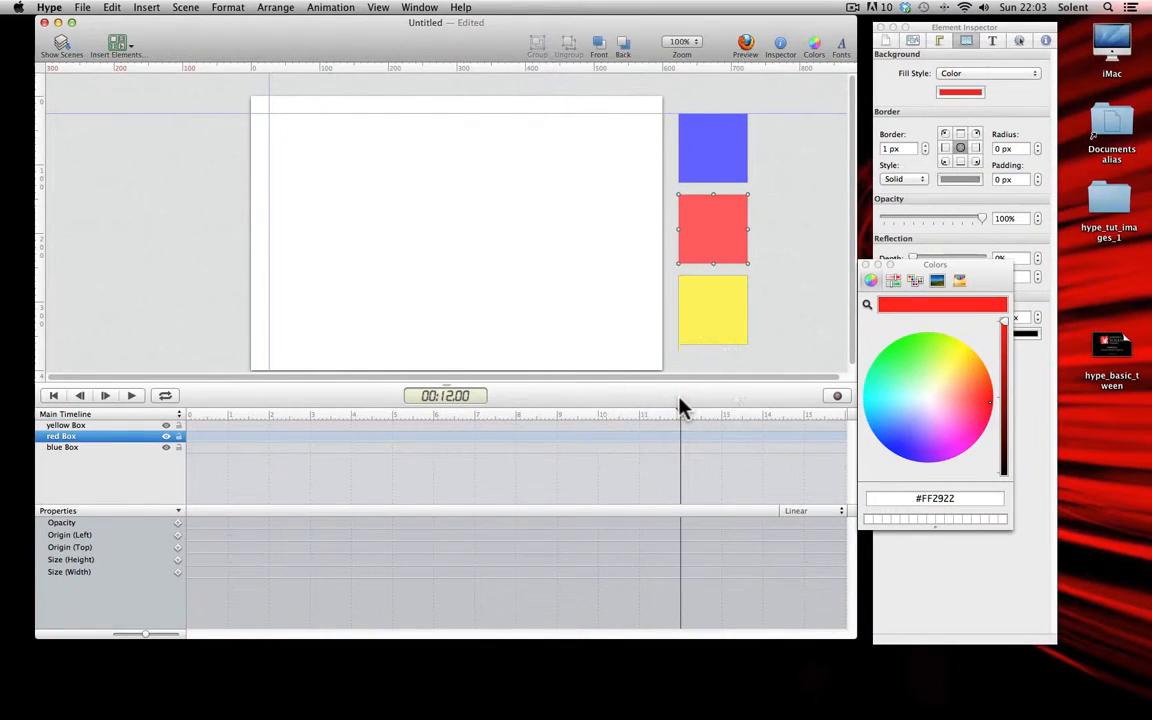
left_click(713, 177)
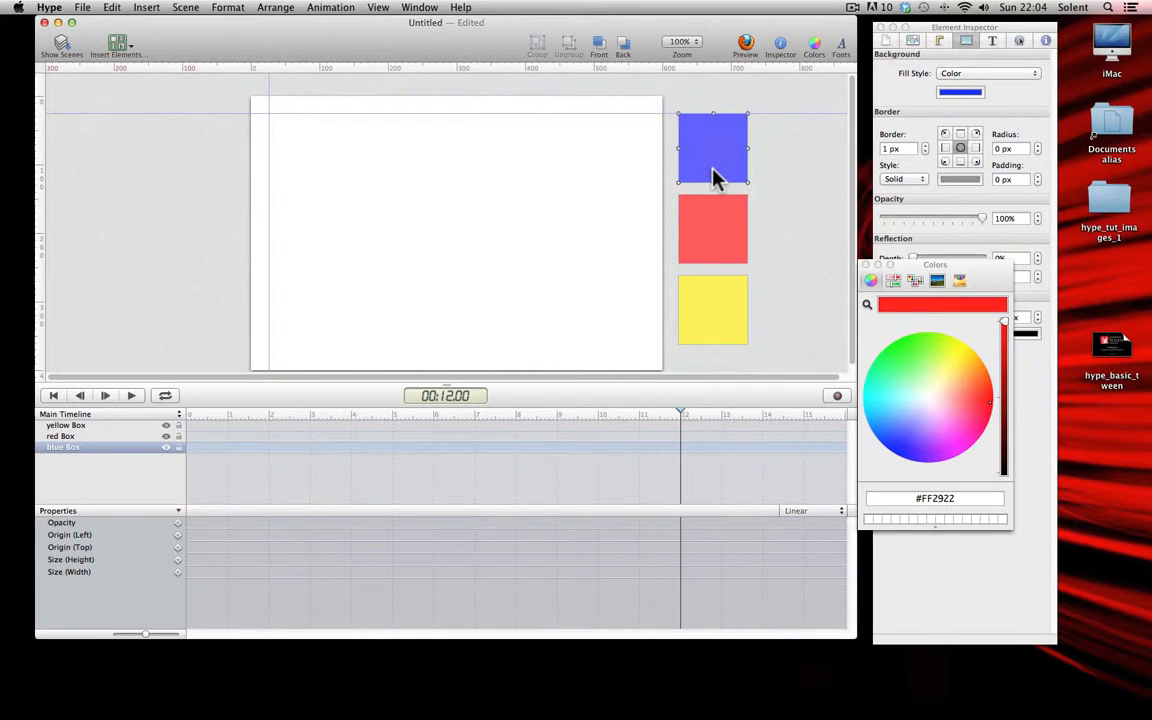
left_click(725, 234, "shift")
left_click(727, 309, "shift")
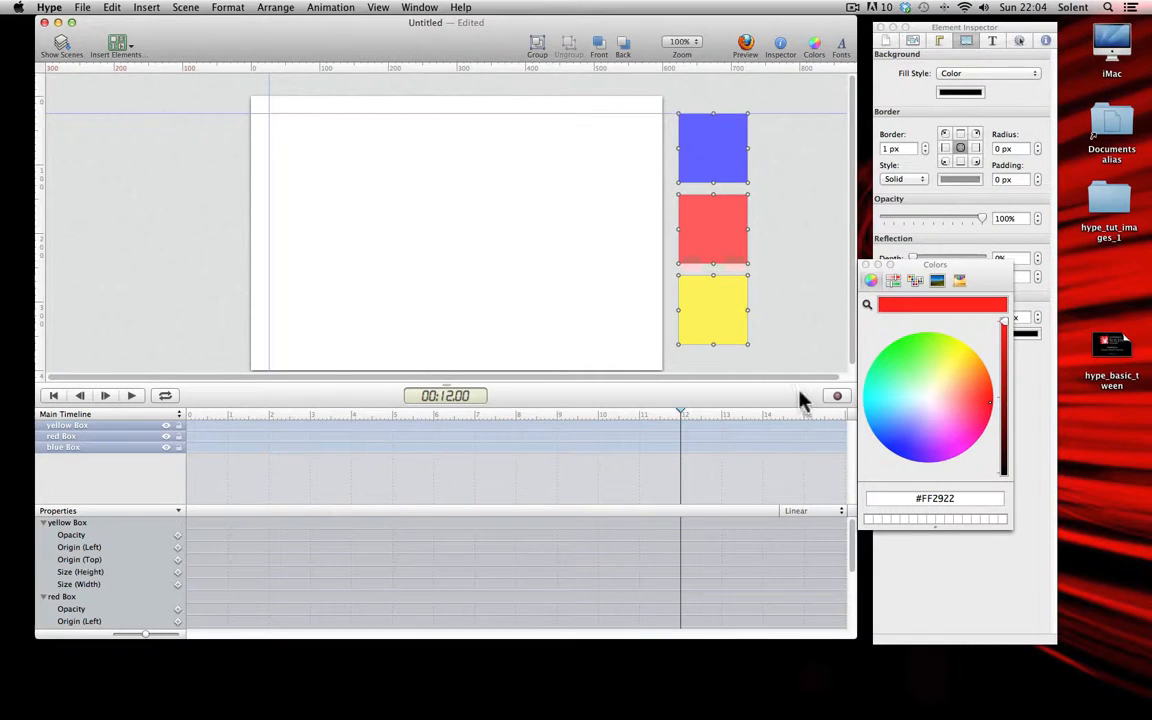
left_click(835, 397)
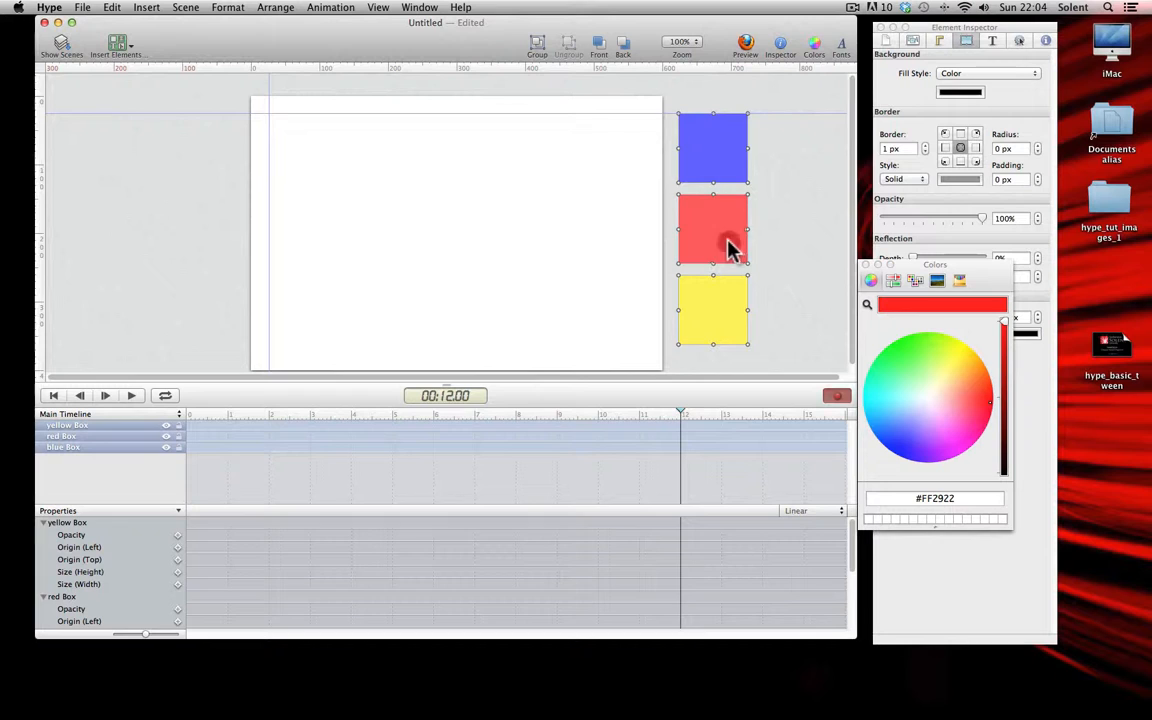
left_click_drag(730, 249, 323, 248)
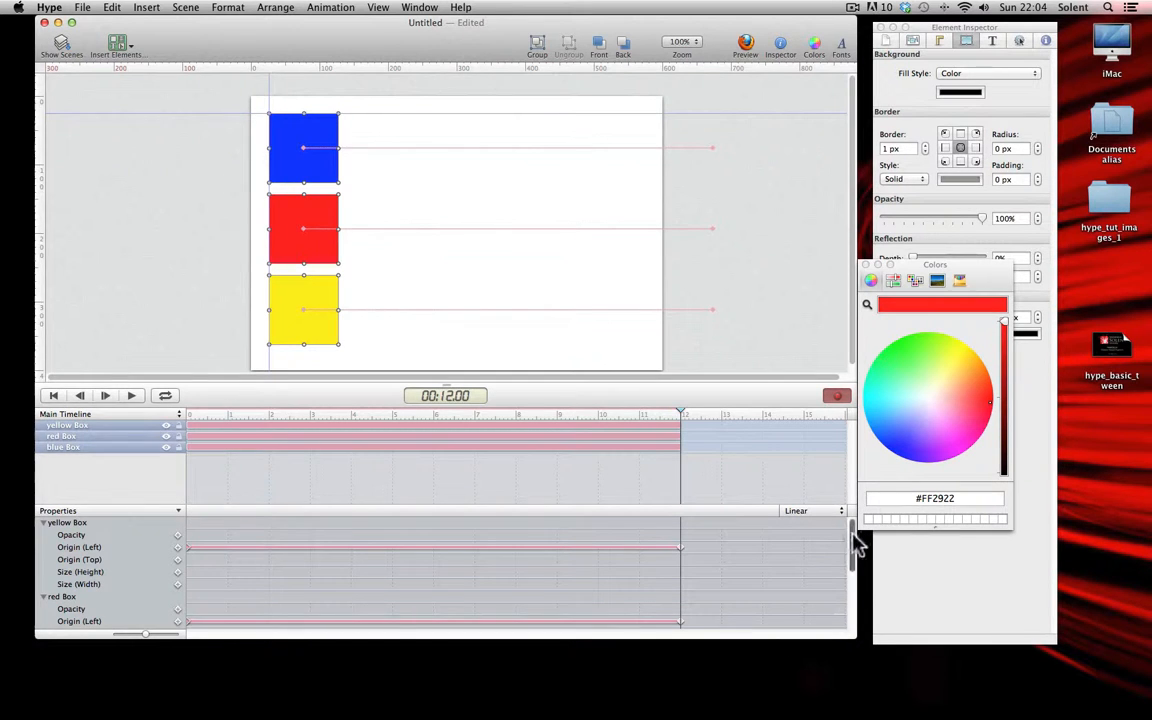
Step: Examine the animated properties listed for the yellow, red and blue boxes, collapsing and re-expanding each group
mouse_move(855, 540)
left_mouse_down()
mouse_move(862, 620)
mouse_move(861, 528)
left_mouse_up()
left_click(43, 523)
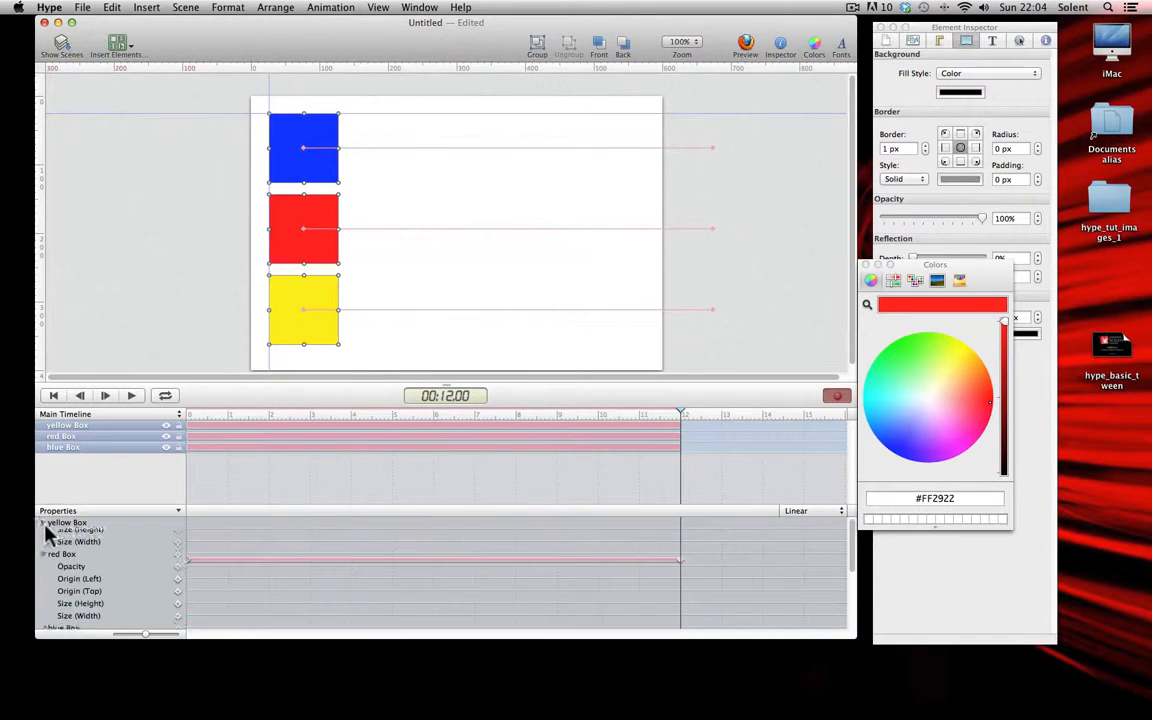
left_click(42, 535)
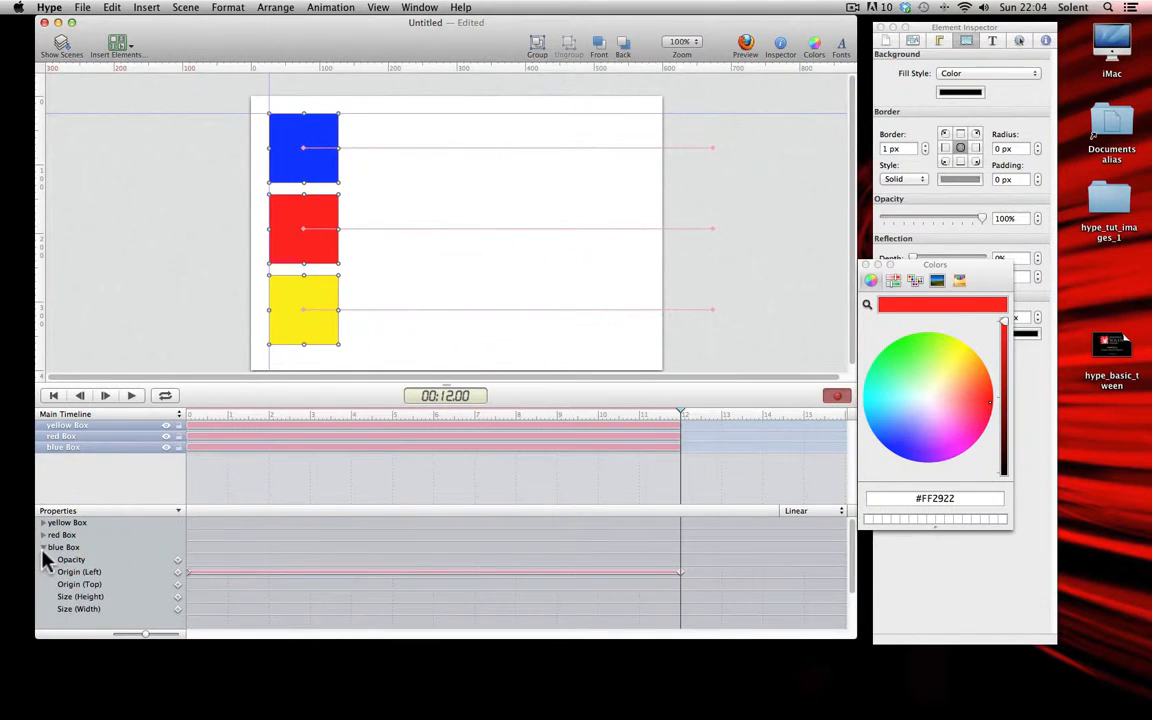
left_click(43, 548)
left_click(43, 548)
left_click(43, 548)
left_click(43, 548)
left_click(44, 535)
left_click(43, 522)
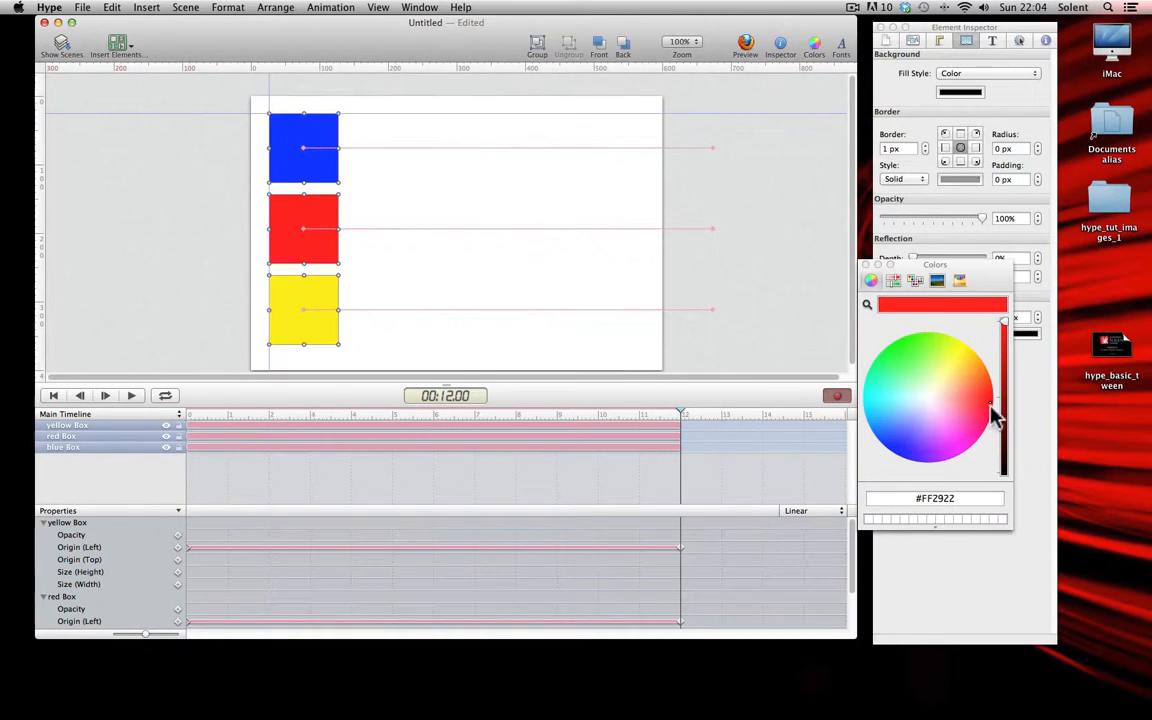
Step: Stop recording keyframes and play the three-box animation from the beginning
left_click(838, 398)
left_click(53, 395)
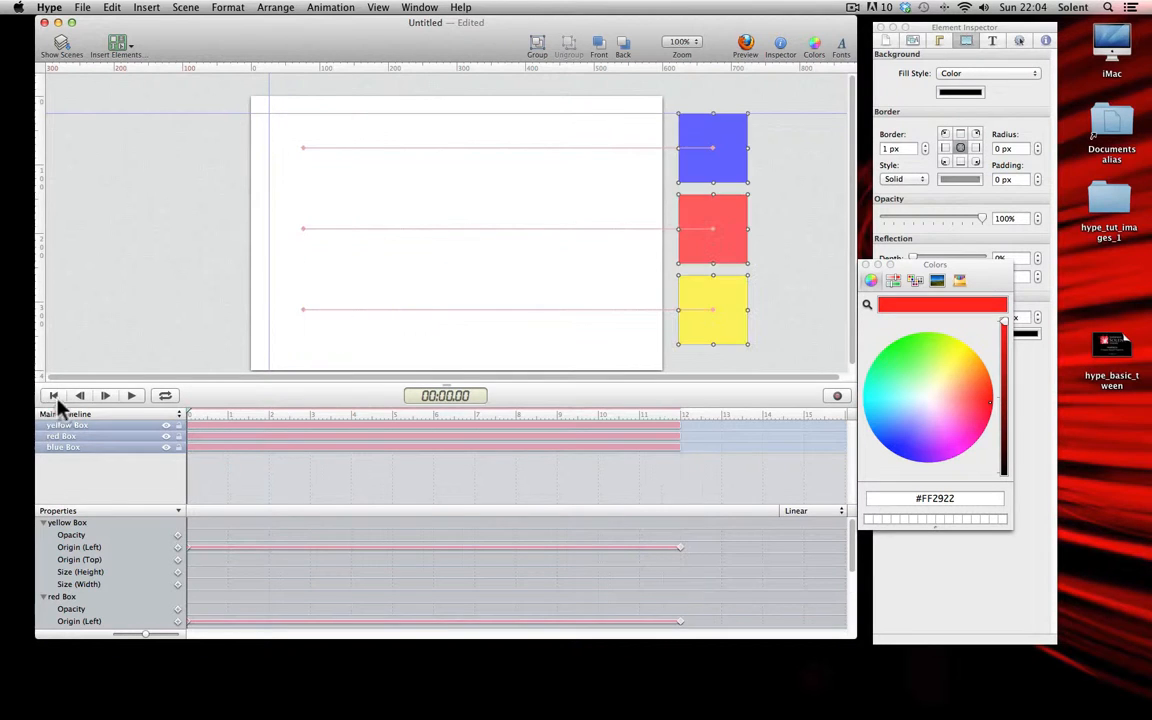
left_click(133, 396)
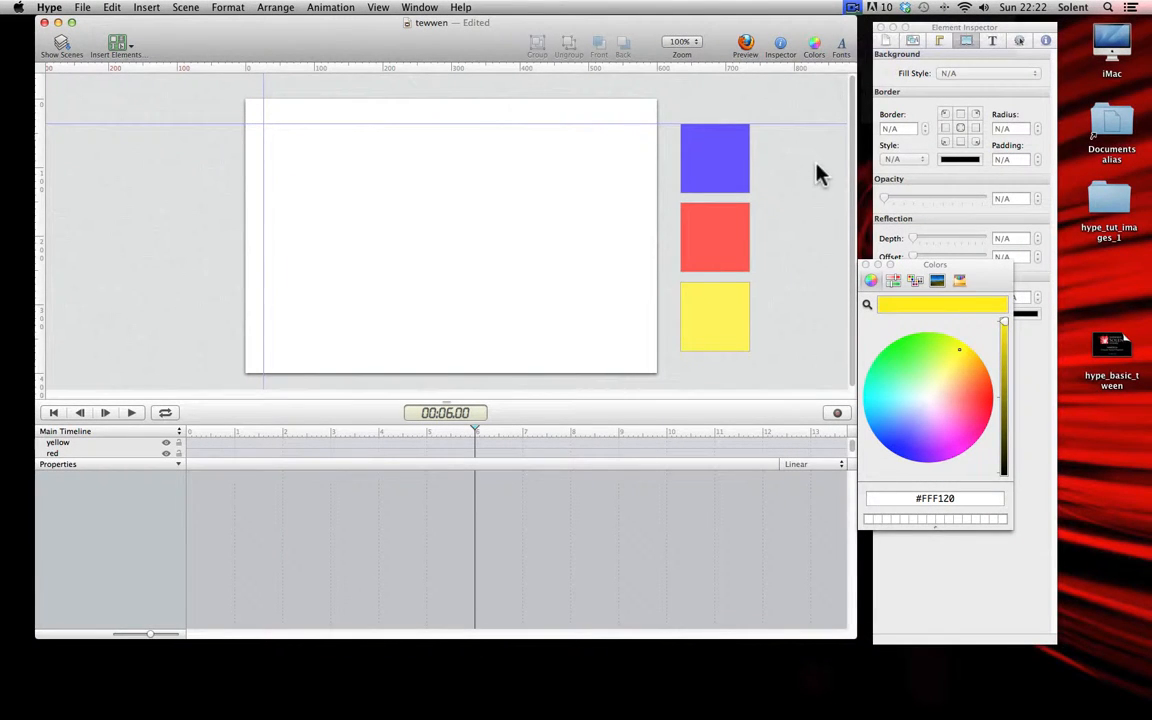
Step: In the tewwen document, show all three timeline elements and record the blue box sliding to the guides' intersection at about 2 seconds
left_click_drag(507, 461, 509, 486)
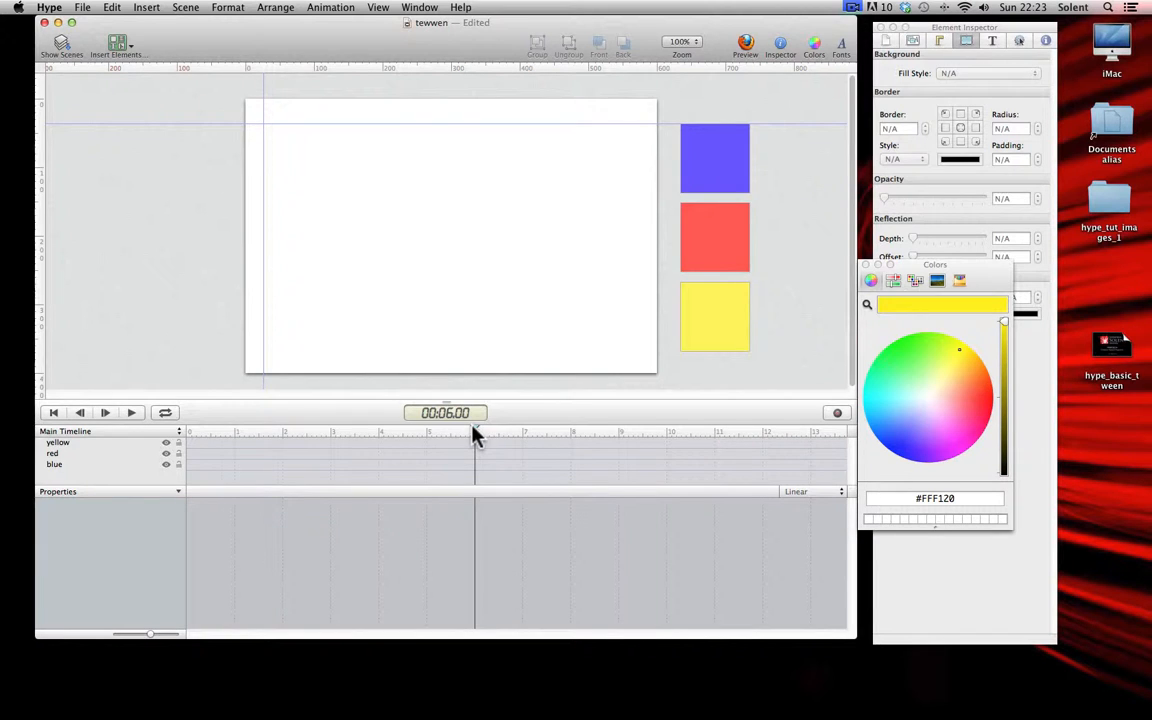
left_click_drag(475, 436, 285, 437)
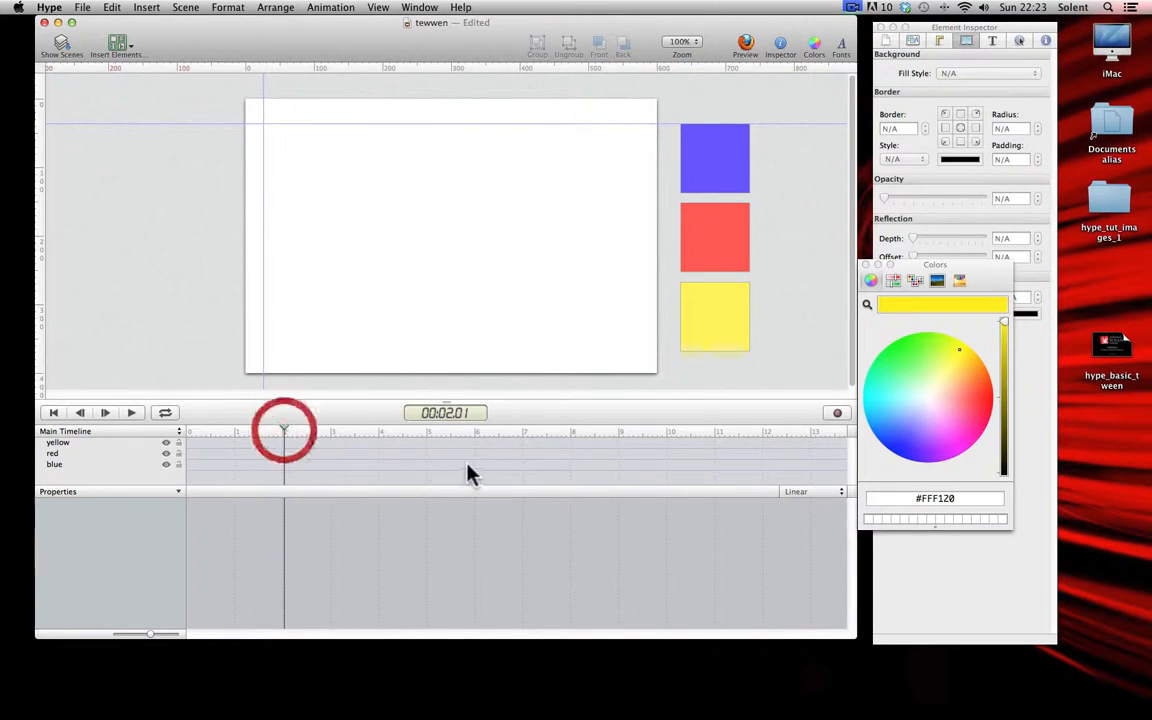
left_click(838, 414)
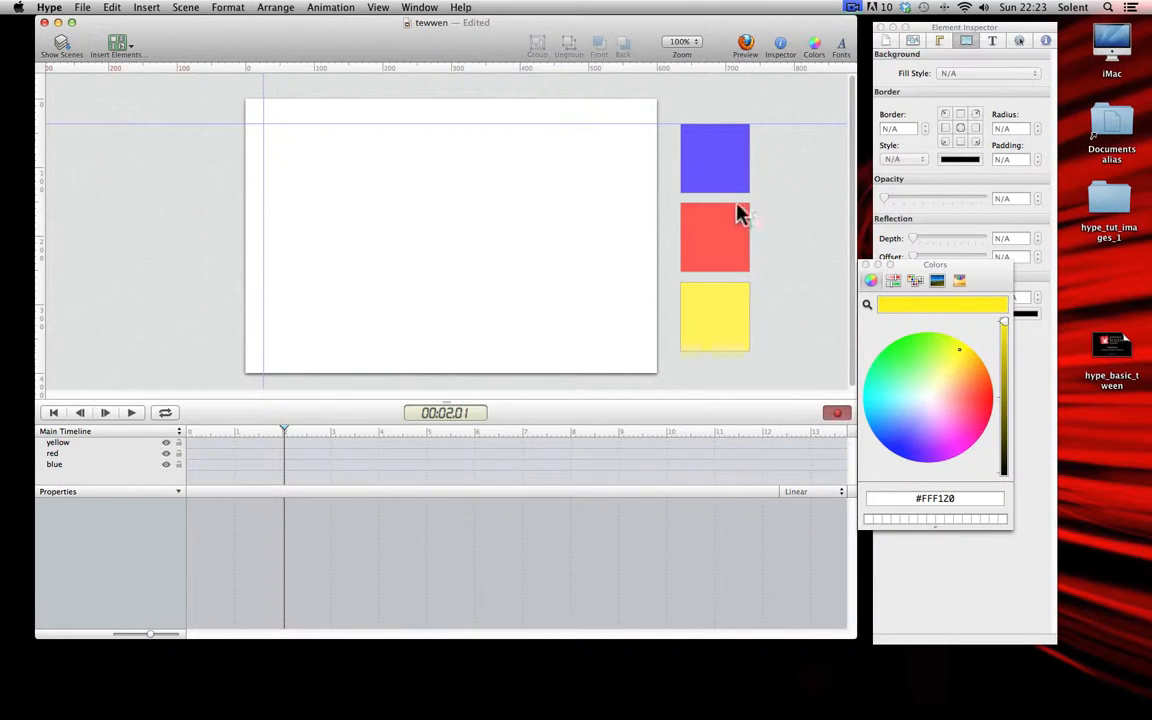
left_click_drag(729, 186, 310, 192)
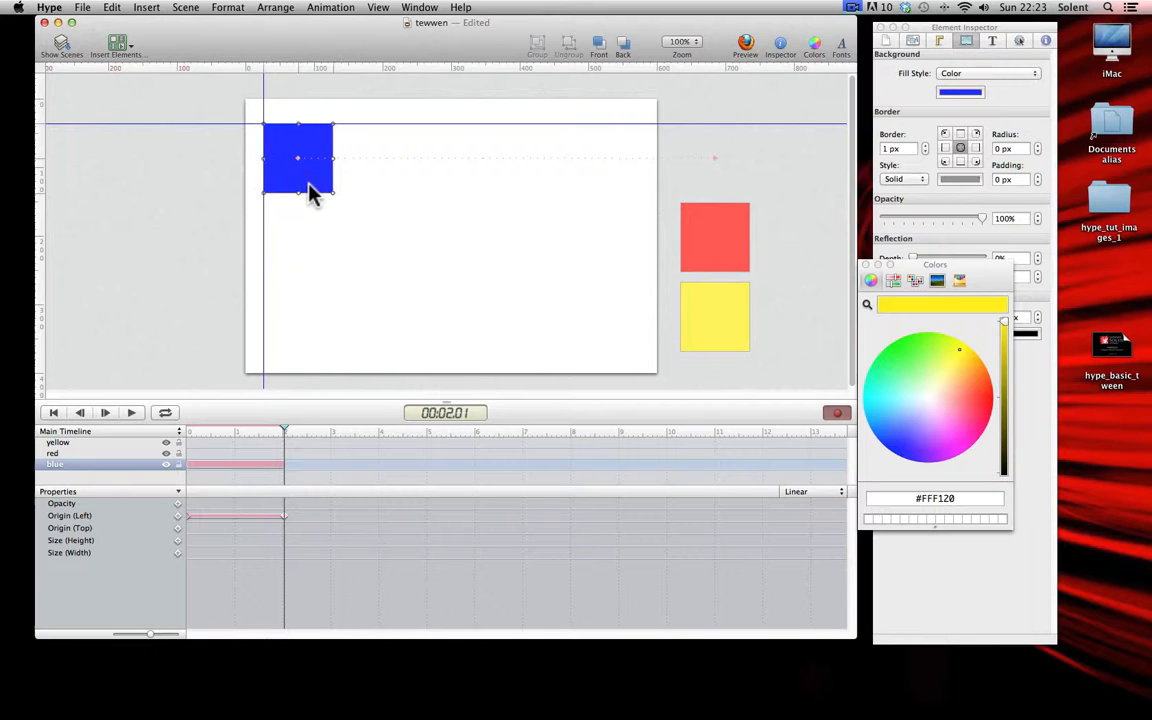
left_click(310, 191)
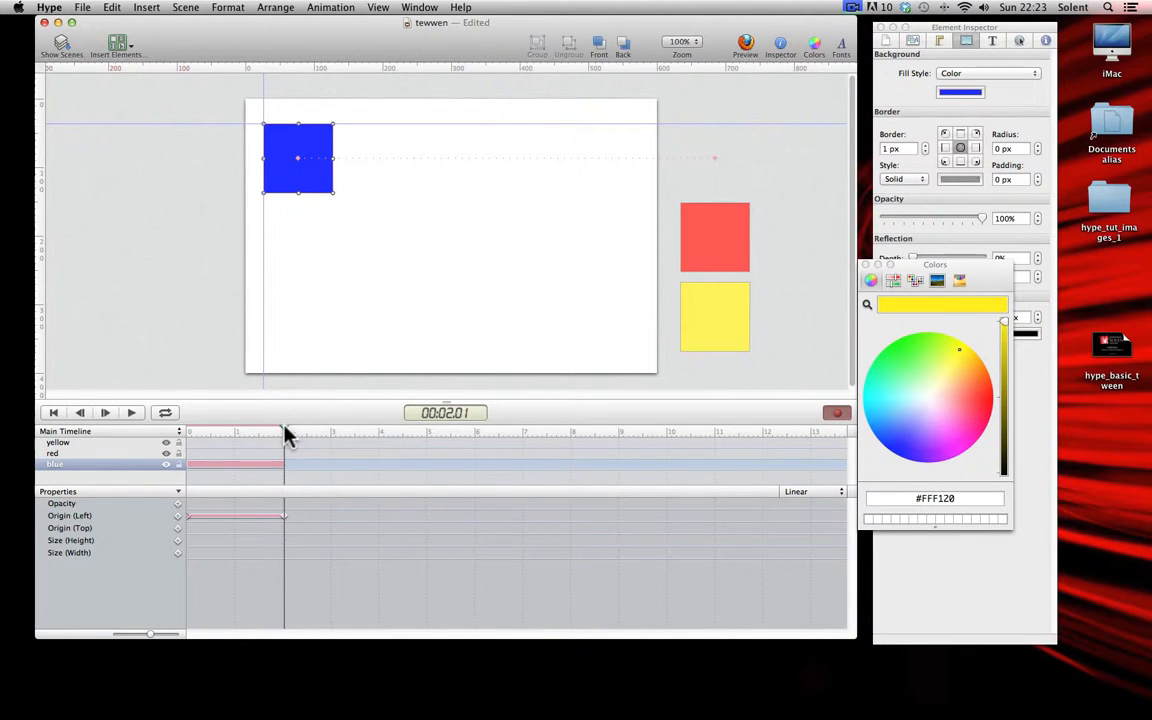
Step: Record the red box sliding to the vertical guide at about 4 seconds and the yellow box at about 6 seconds, and play the result
left_click_drag(285, 435, 380, 432)
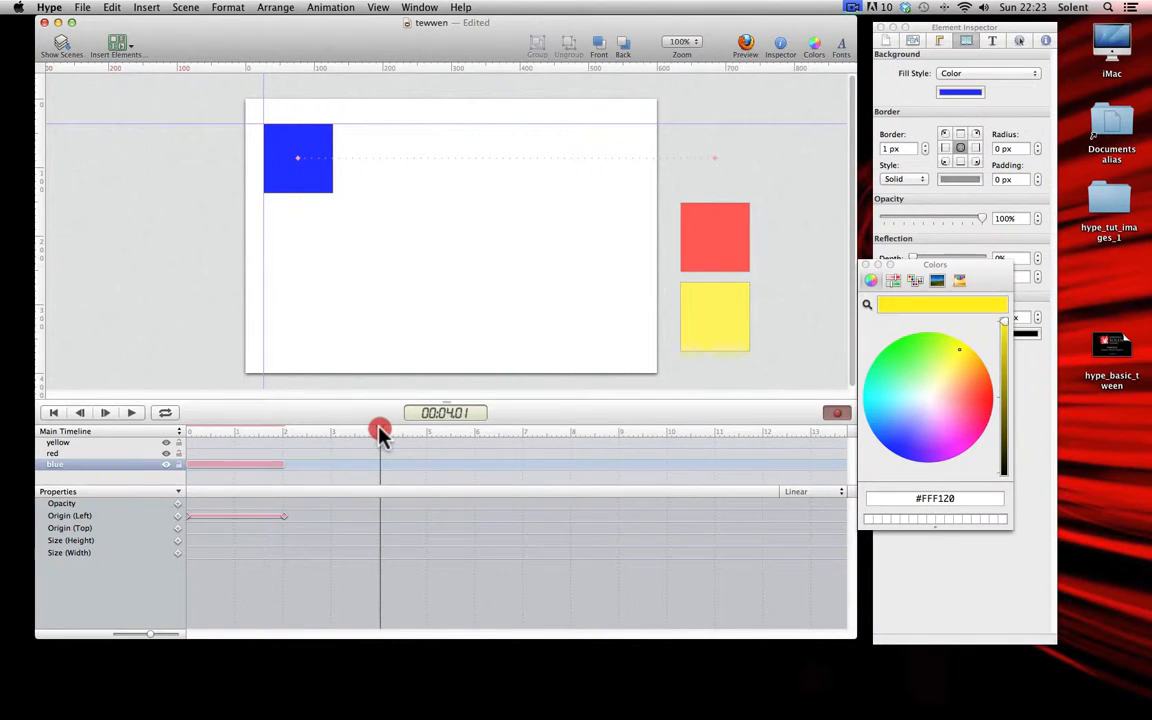
left_click_drag(733, 257, 314, 260)
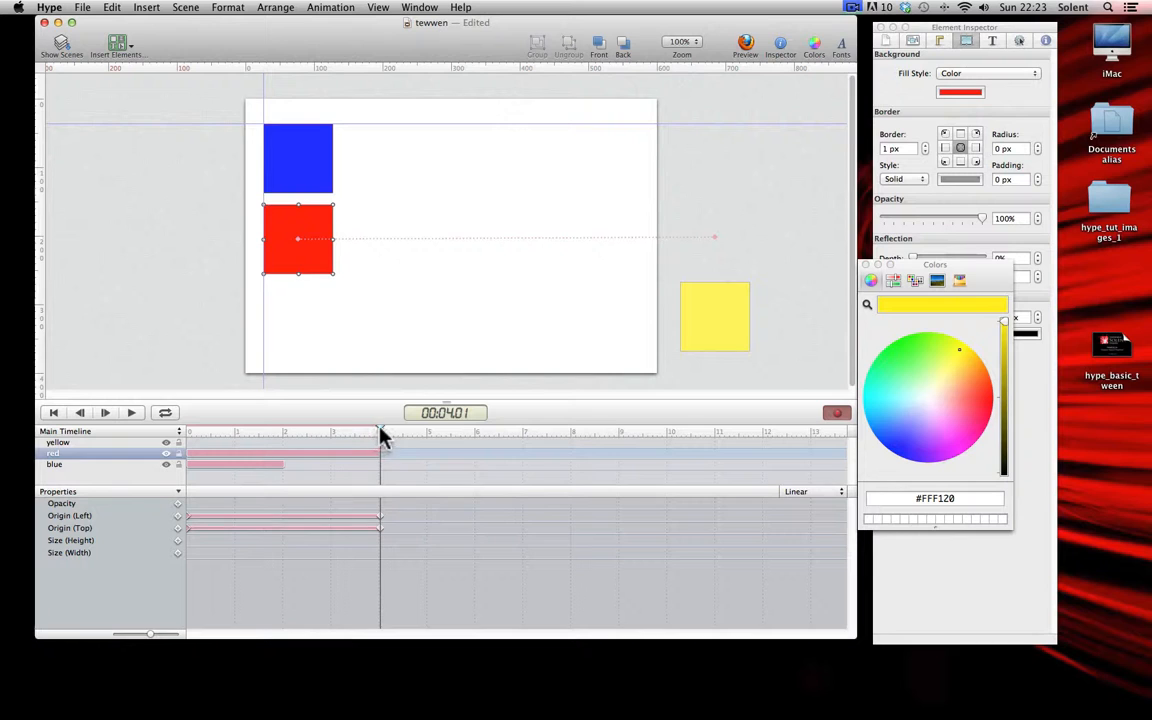
left_click_drag(379, 437, 476, 430)
left_click_drag(733, 328, 322, 334)
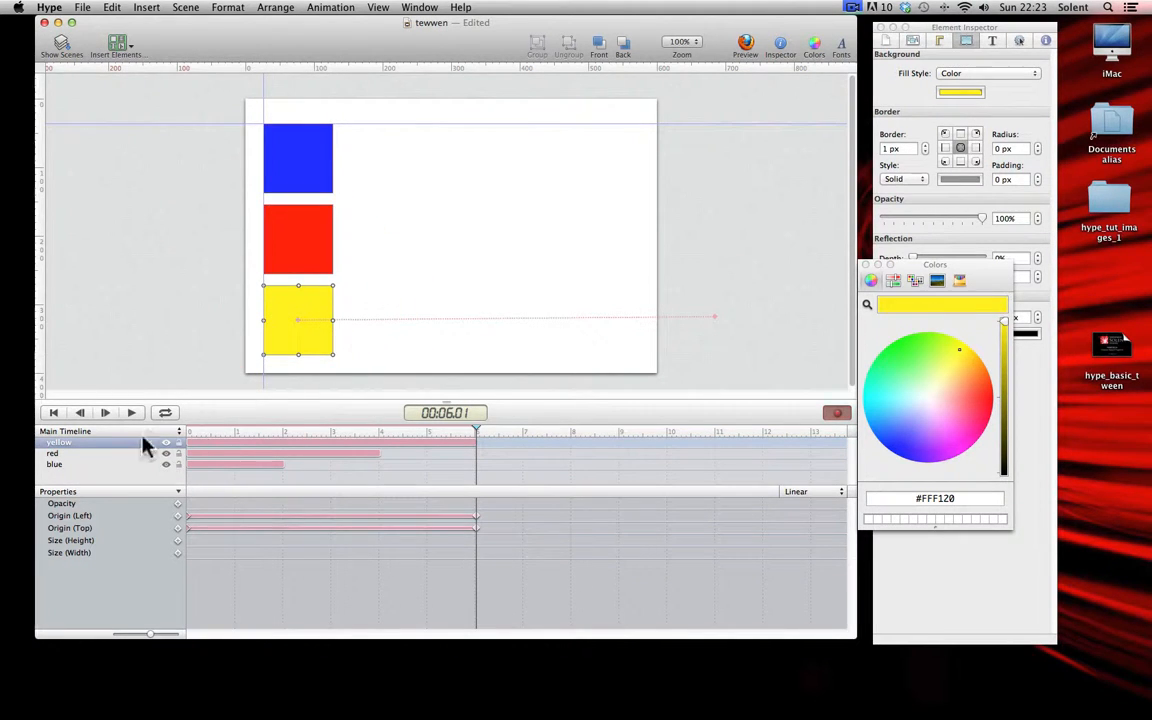
left_click(53, 413)
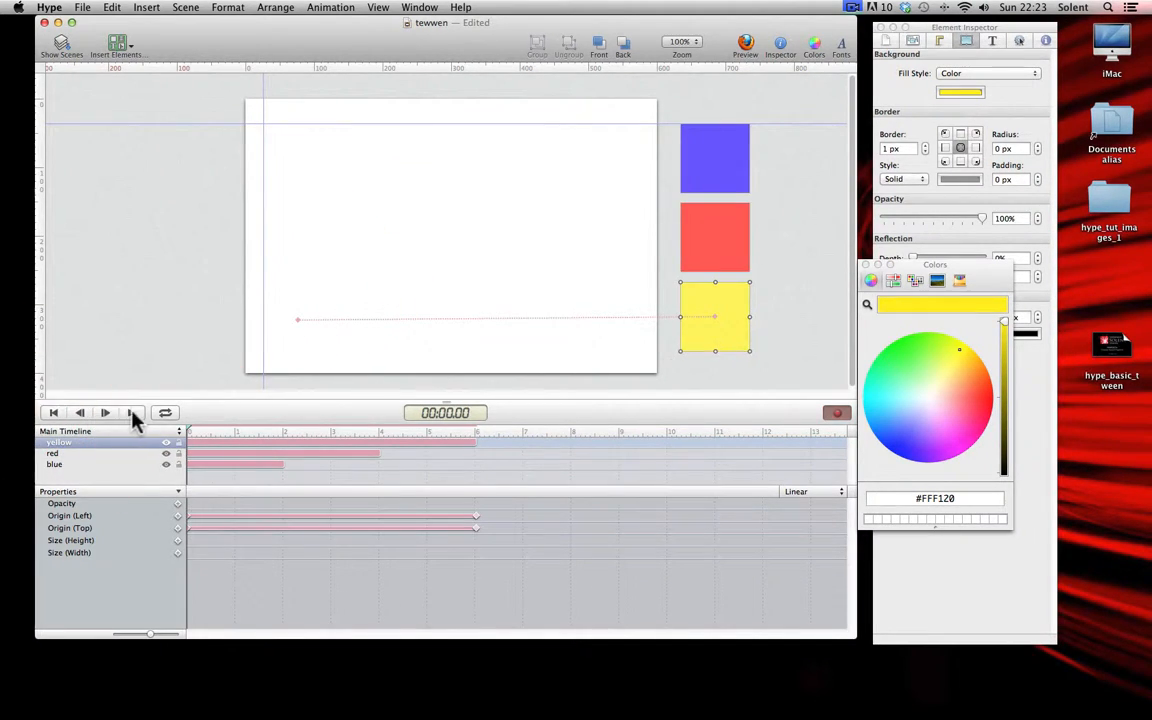
left_click(133, 413)
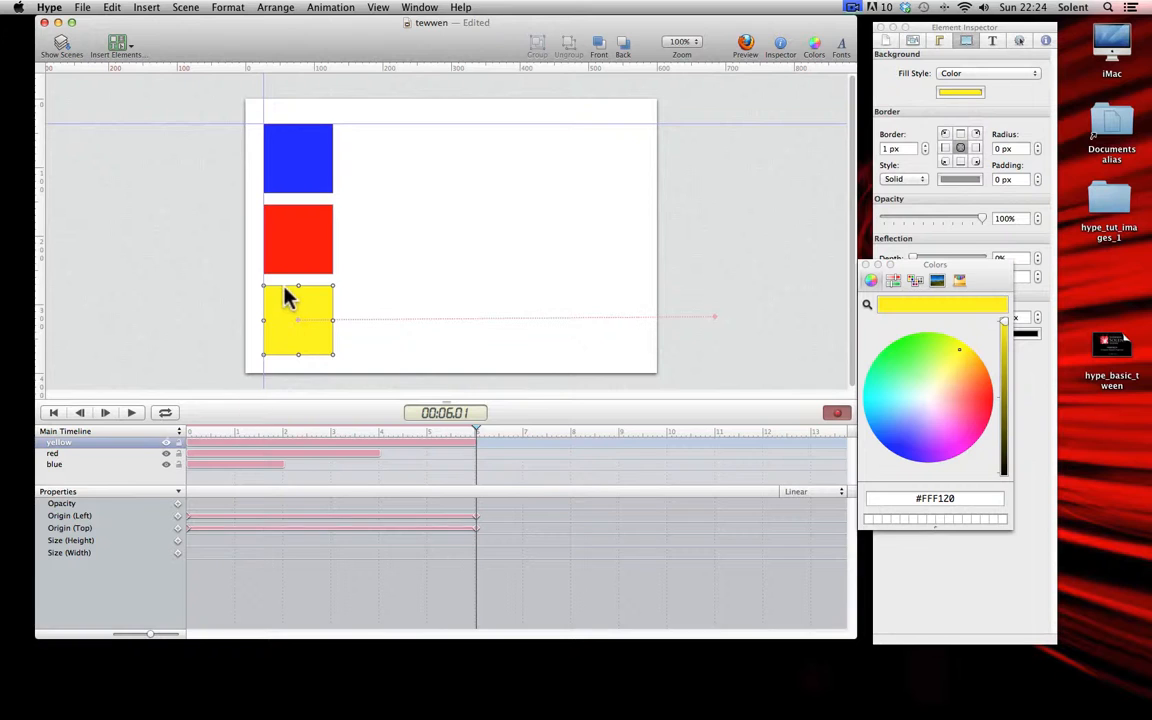
Step: Delay the start of the red box's slide to 2 seconds and the yellow box's to 4 seconds, and play the sequence
left_click(107, 454)
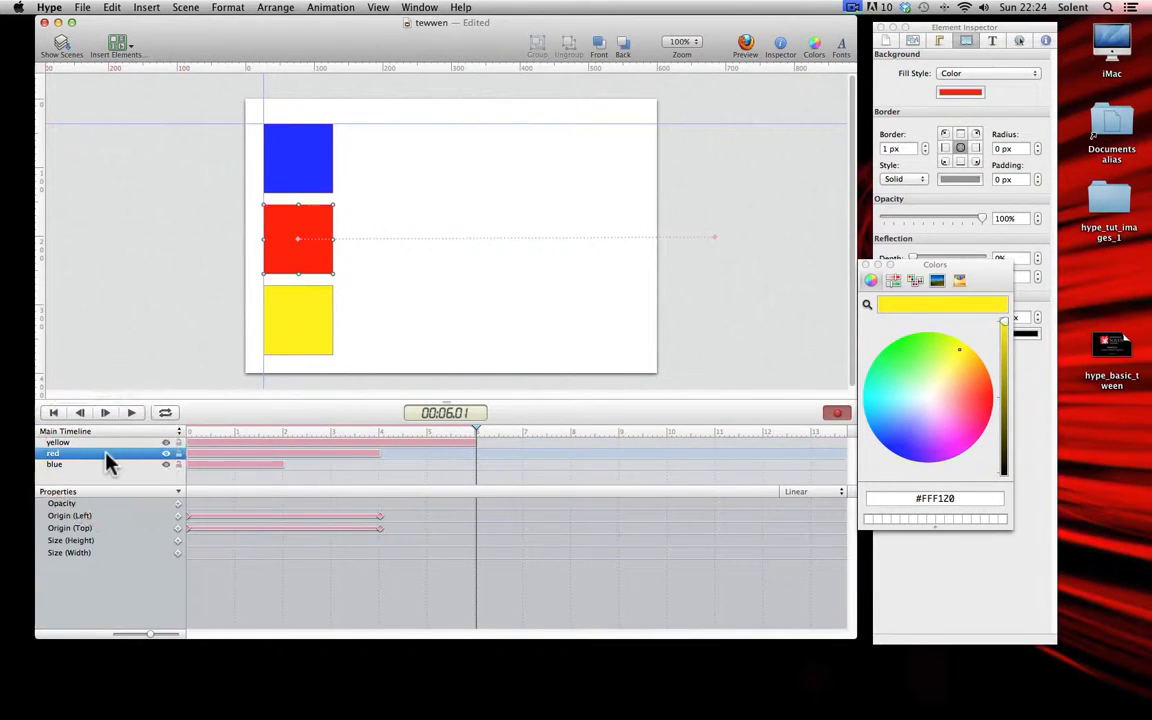
left_click(186, 453)
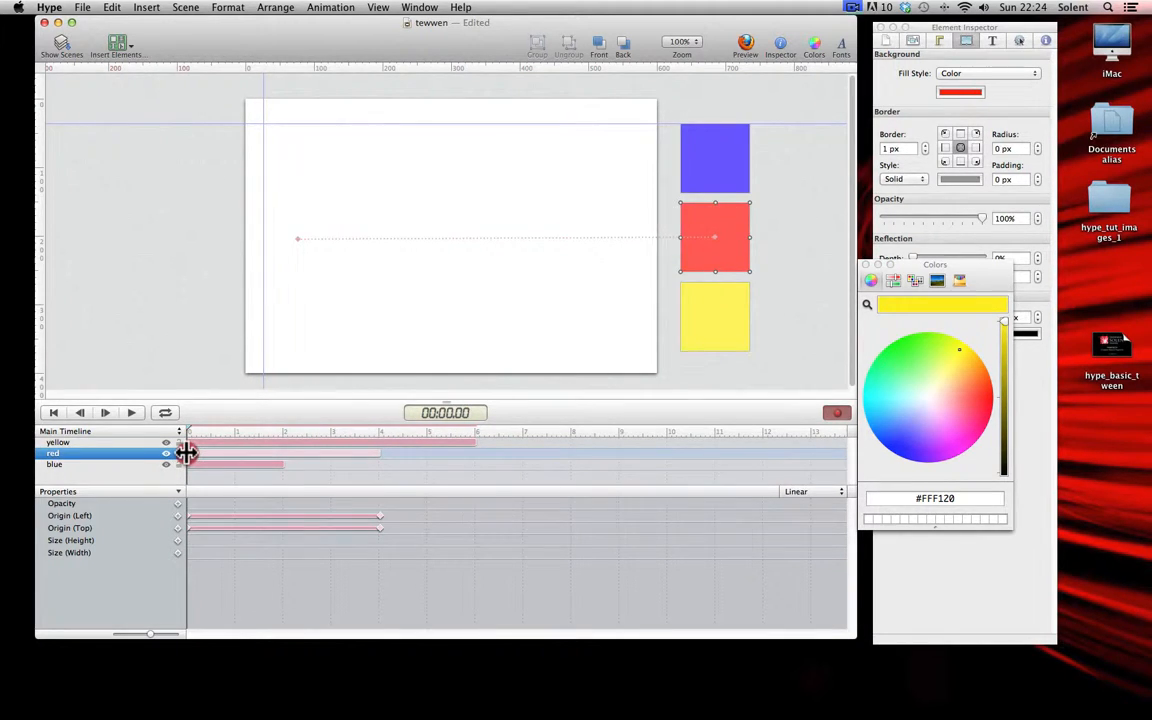
left_click_drag(186, 453, 282, 453)
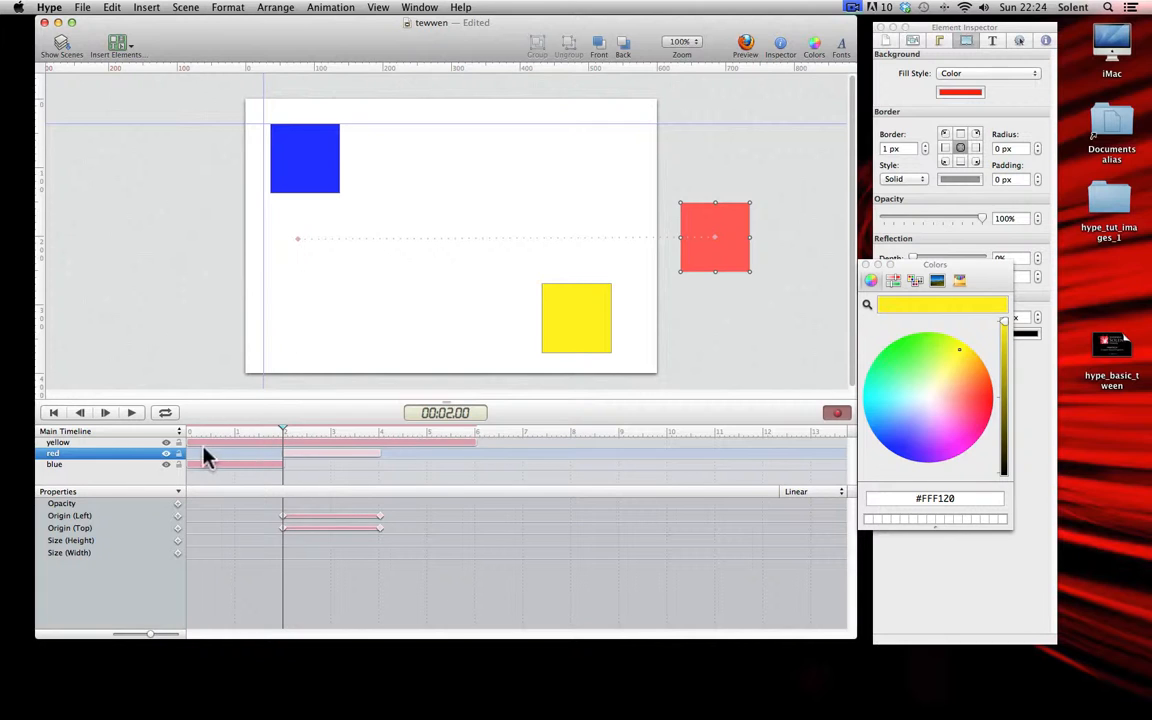
left_click(88, 441)
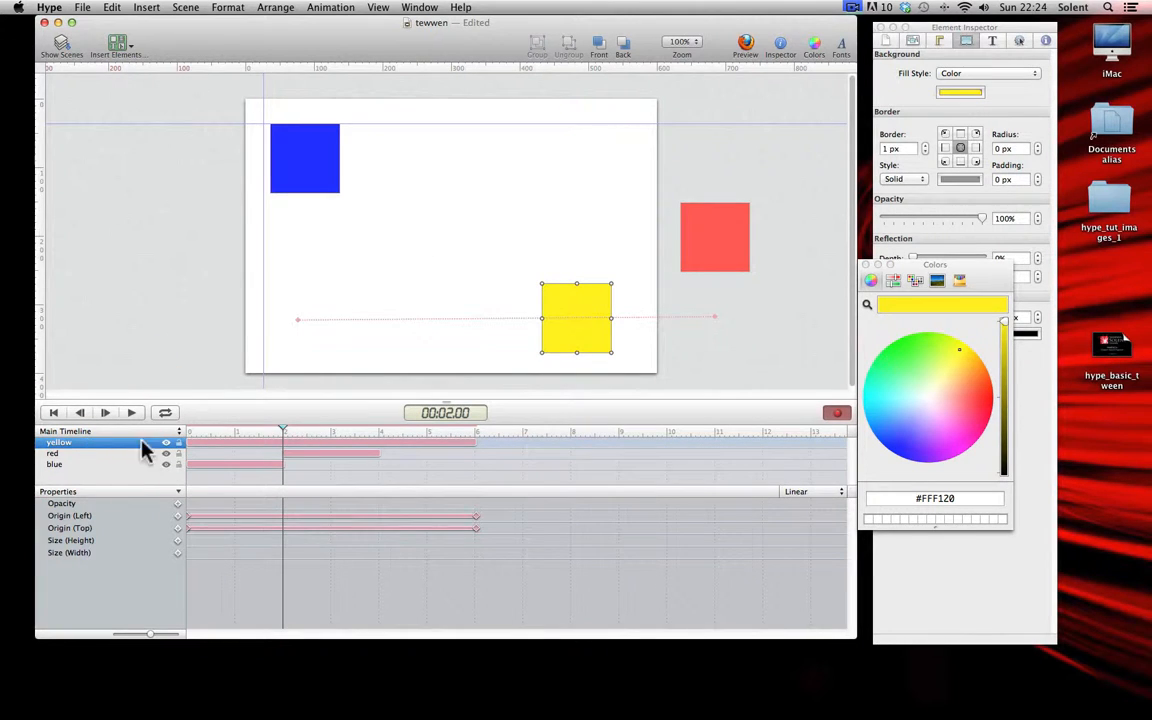
left_click_drag(185, 441, 379, 443)
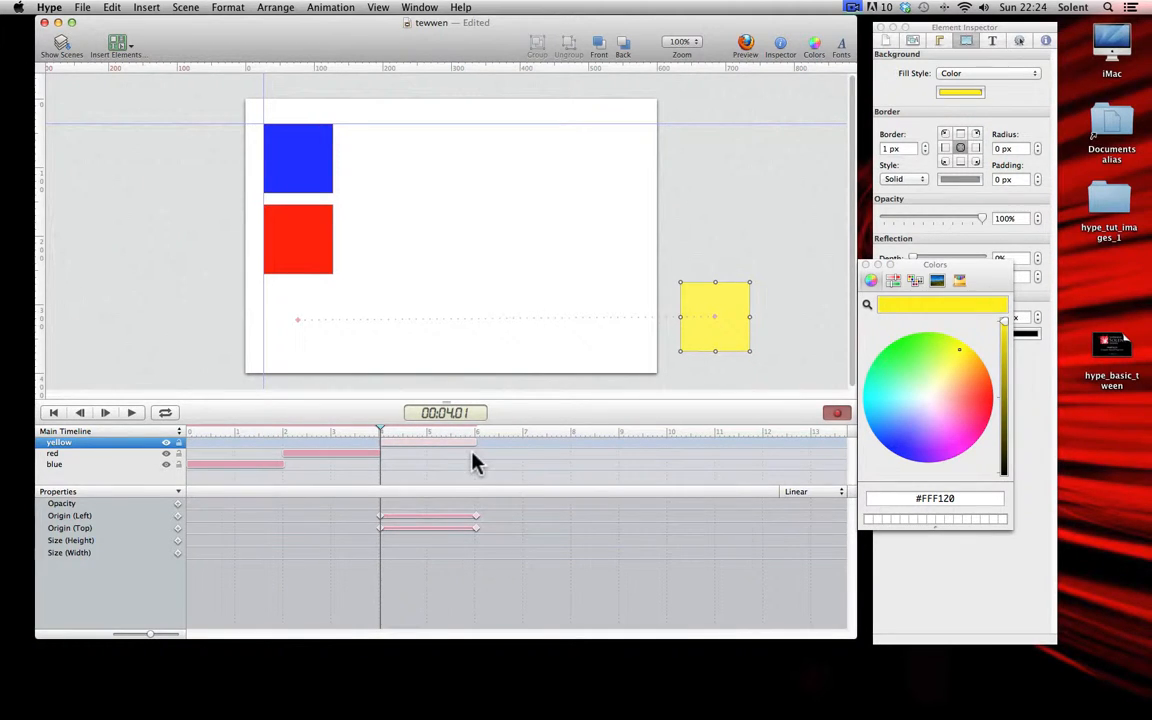
left_click(53, 412)
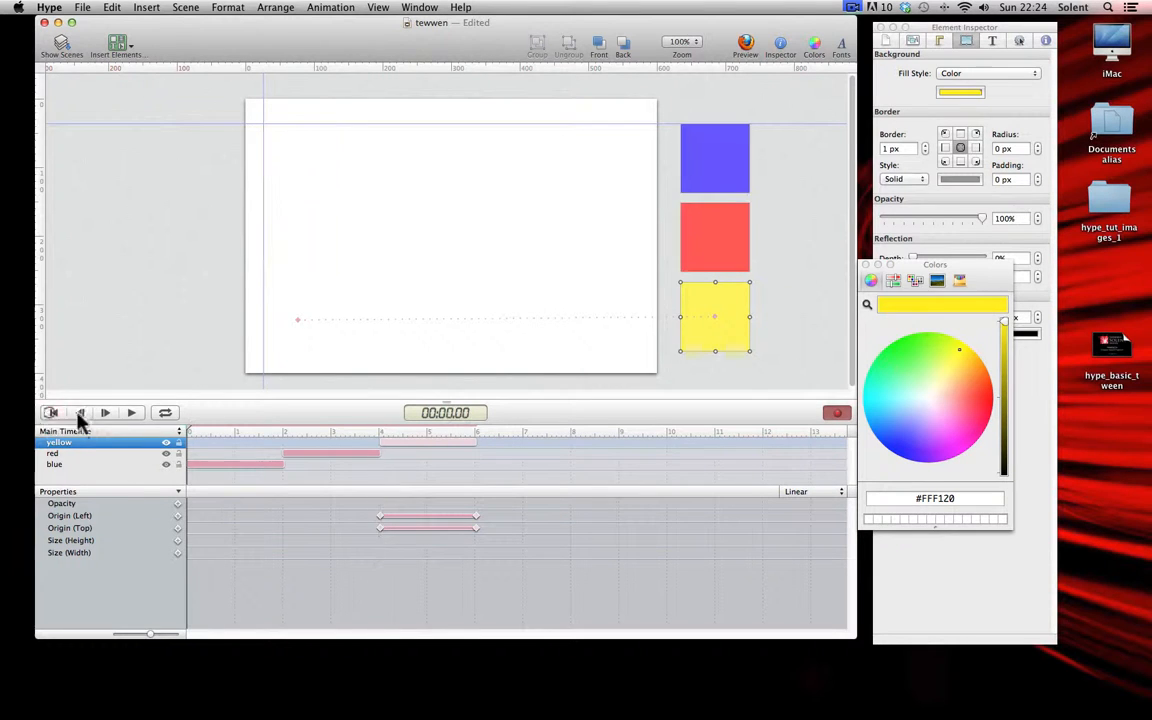
left_click(131, 412)
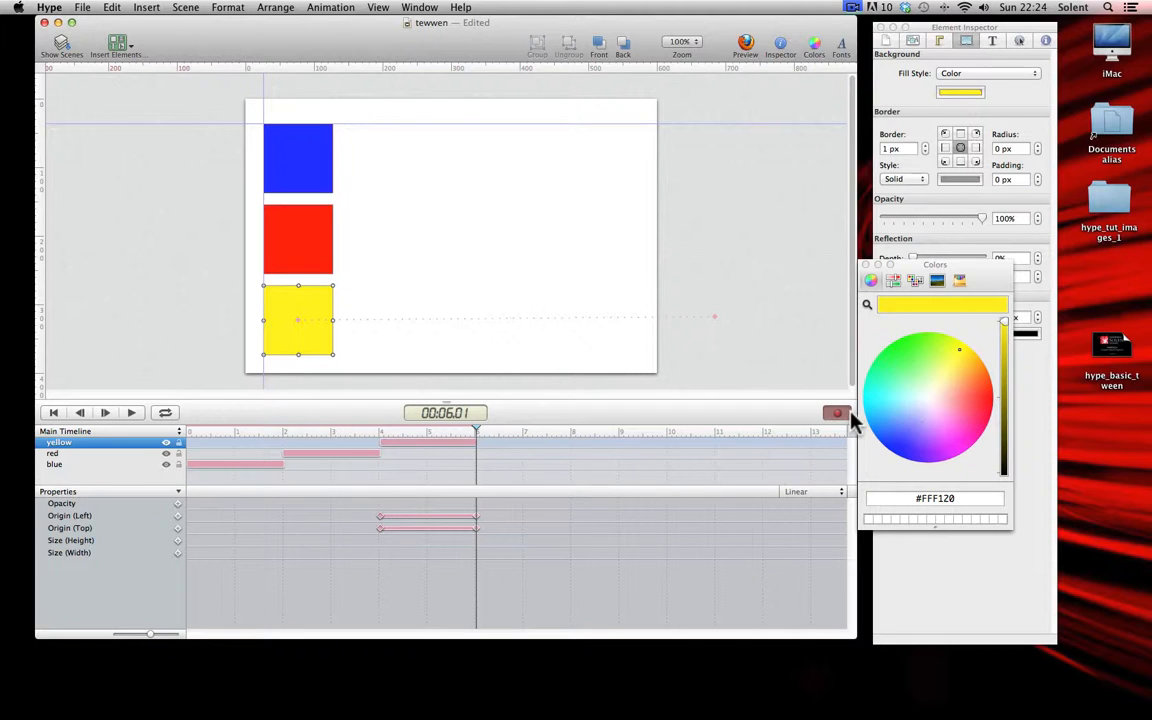
left_click(852, 8)
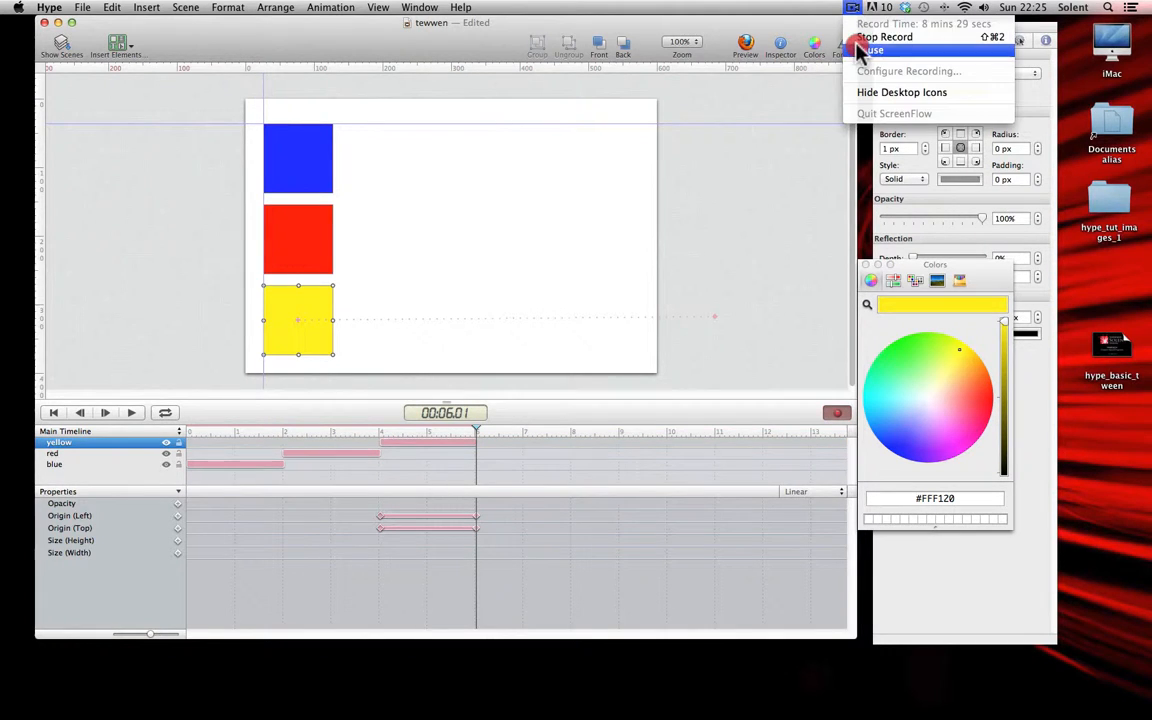
left_click(858, 38)
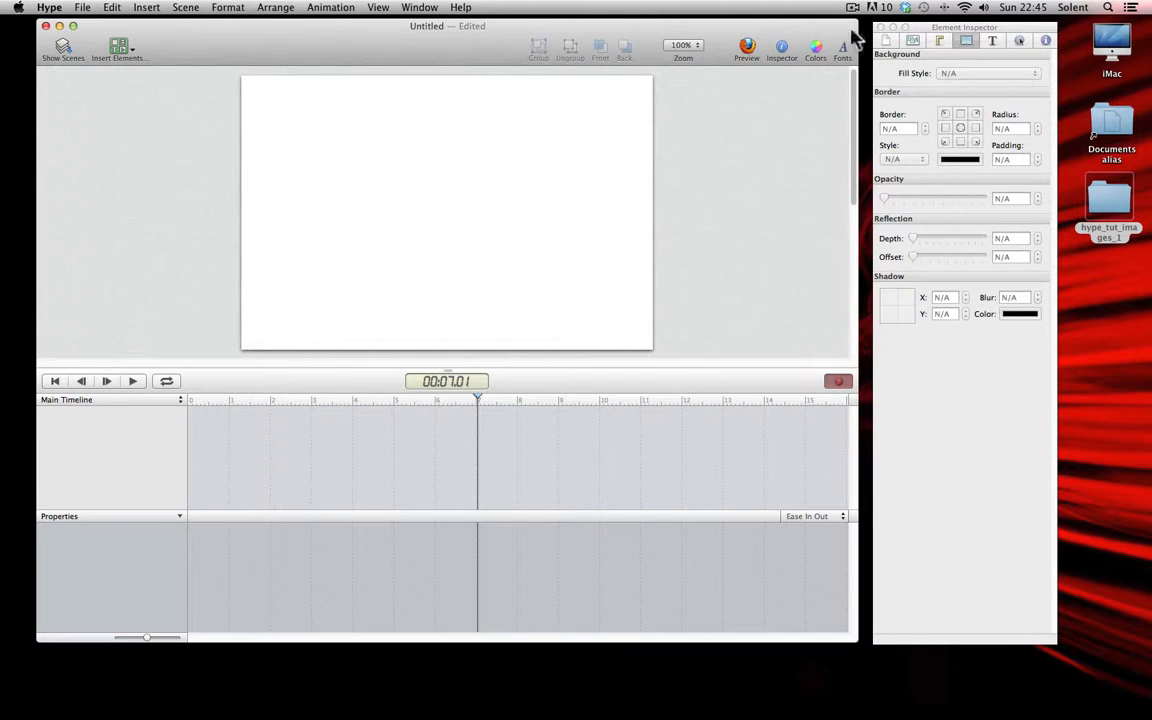
Step: Set the scene background of the new untitled document to cyan (#40FDF7)
left_click(750, 36)
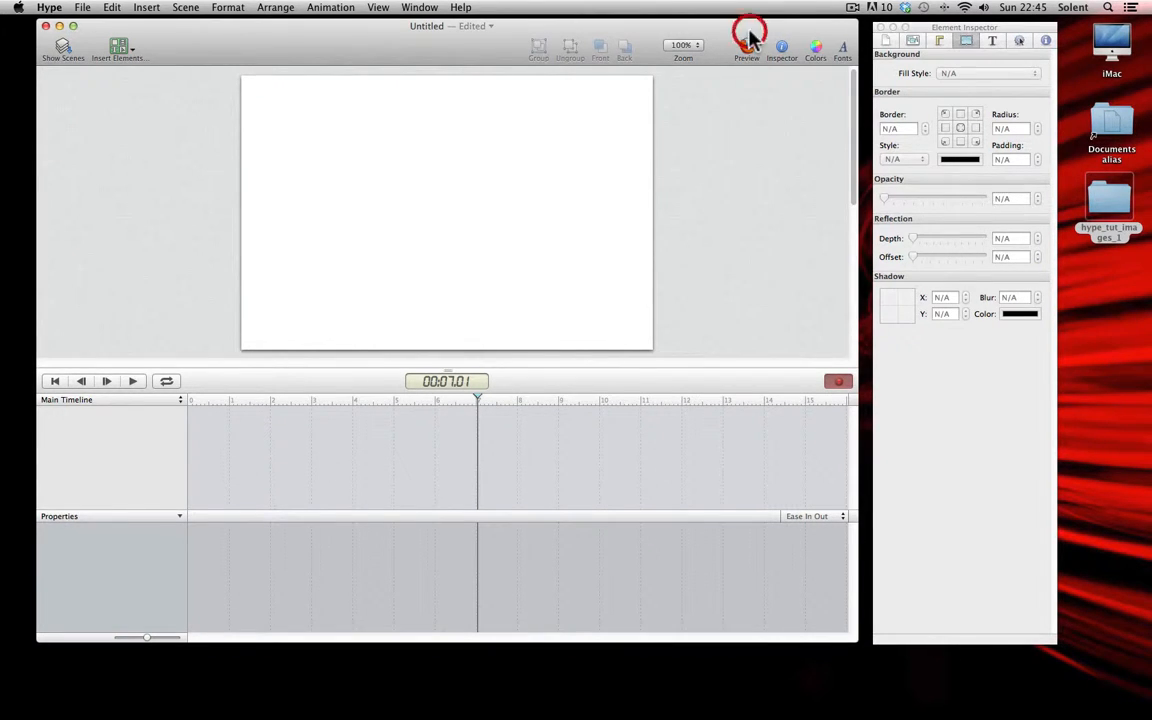
left_click(885, 42)
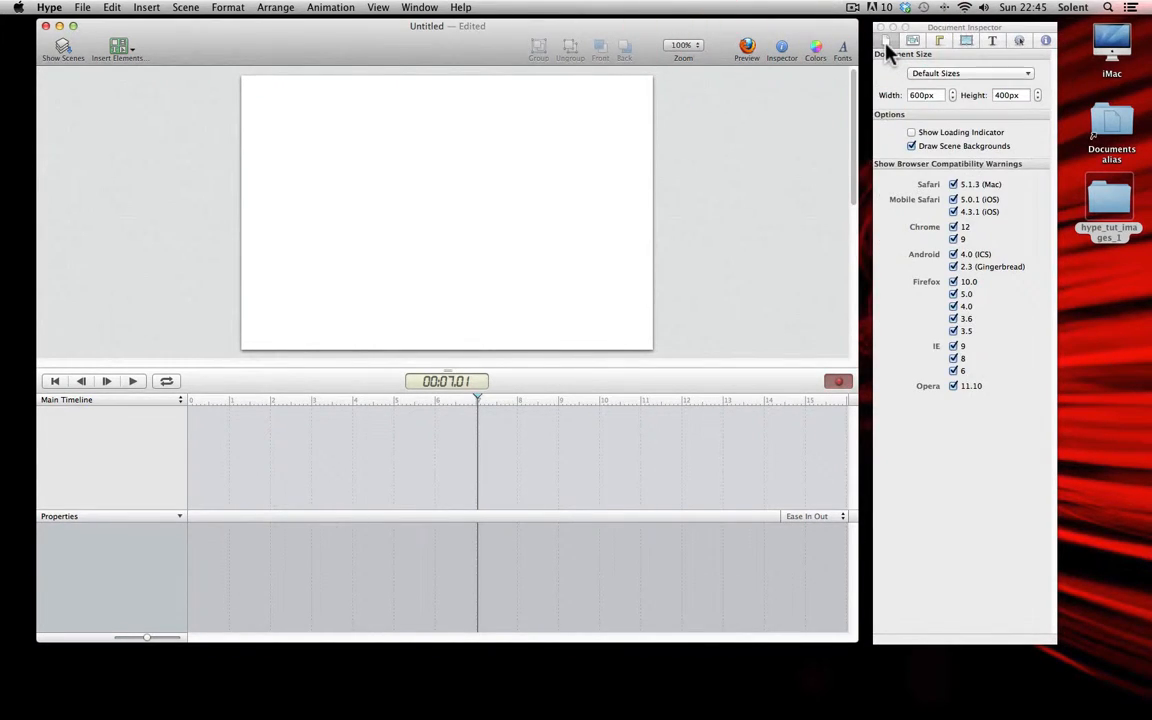
left_click(914, 42)
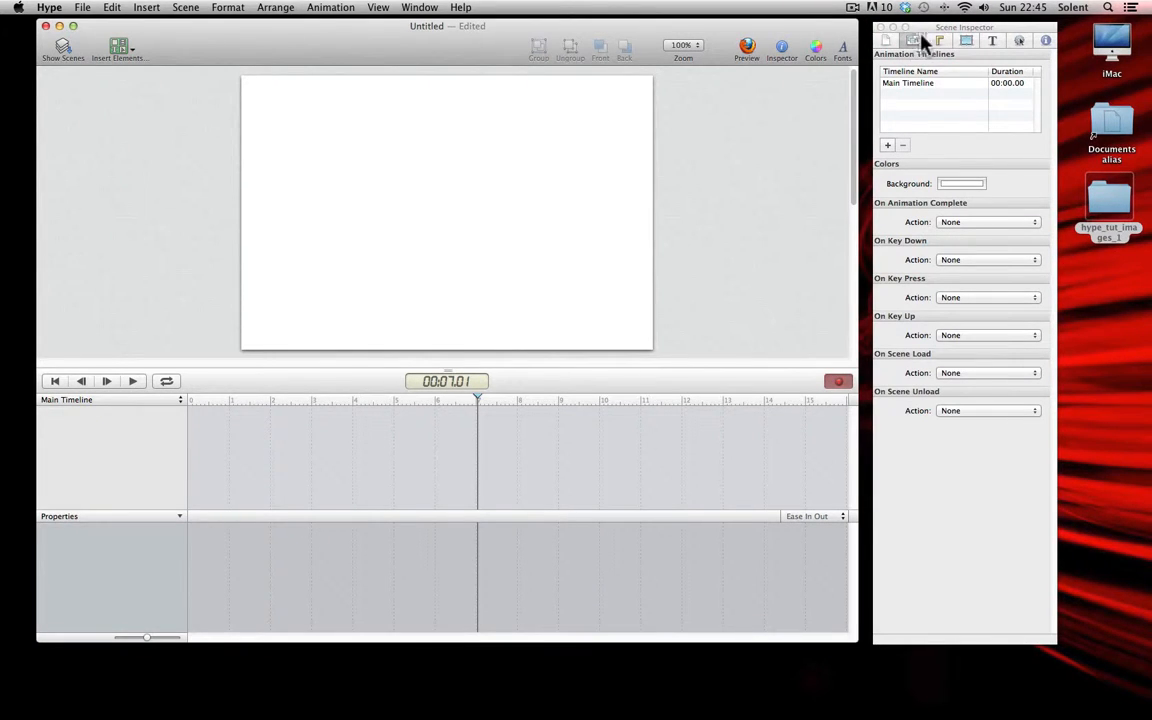
left_click_drag(920, 28, 915, 27)
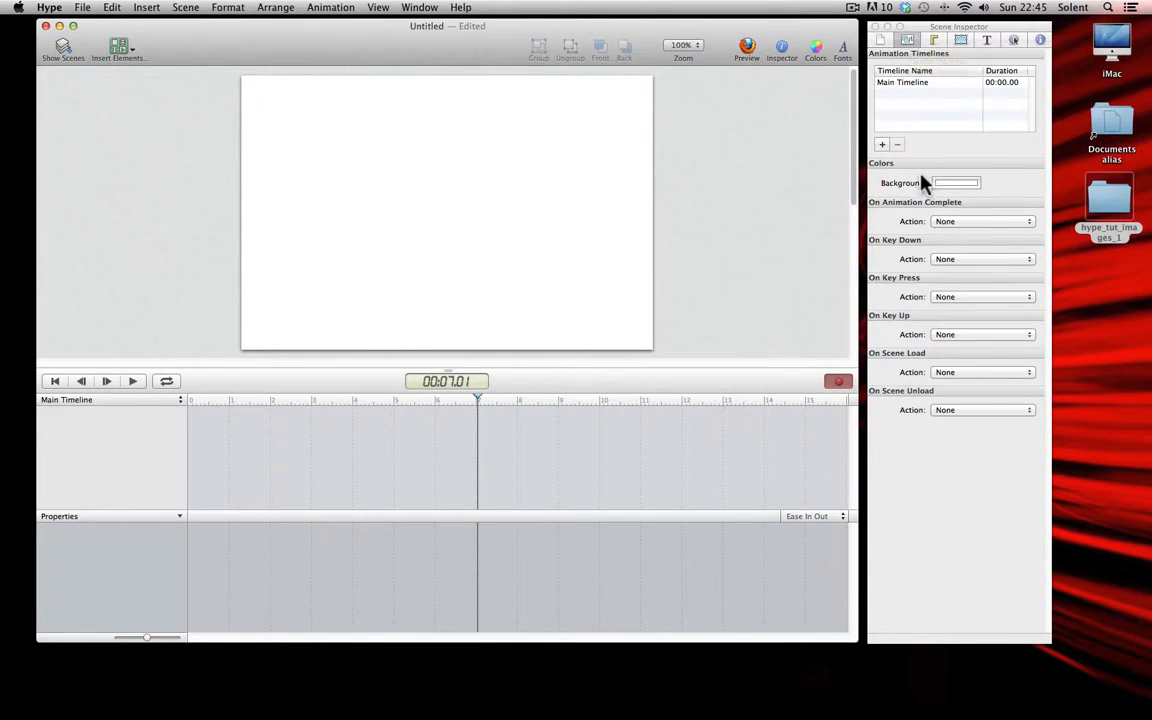
left_click(957, 184)
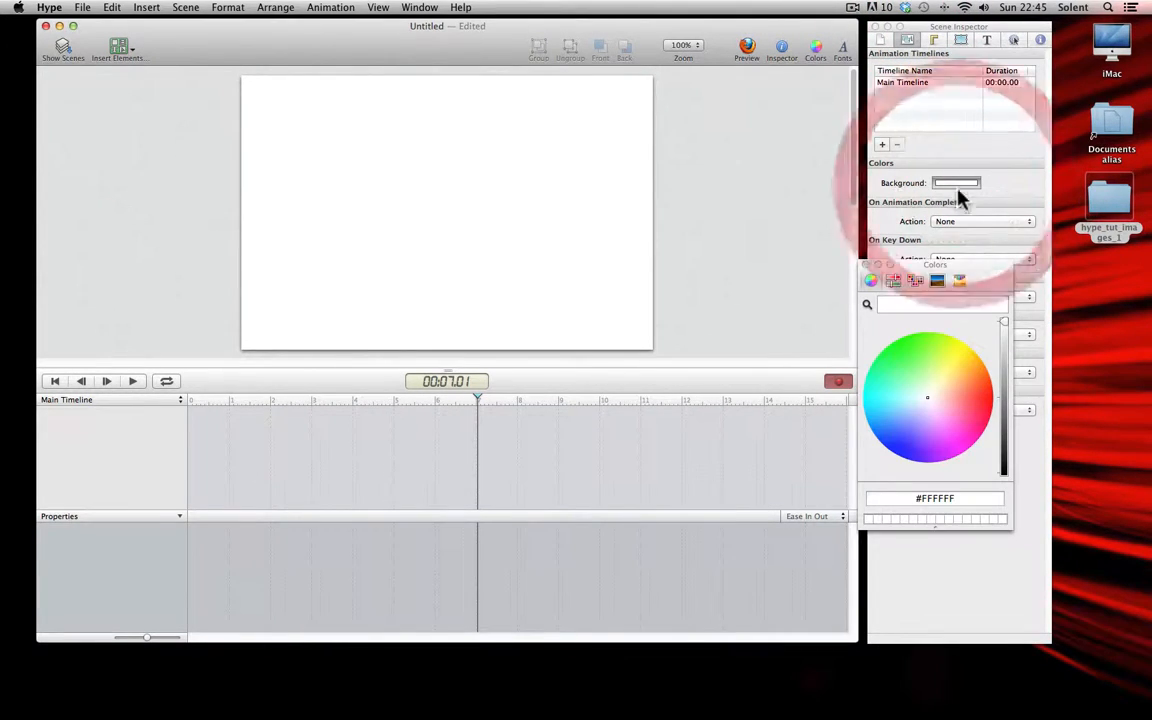
left_click_drag(925, 405, 876, 394)
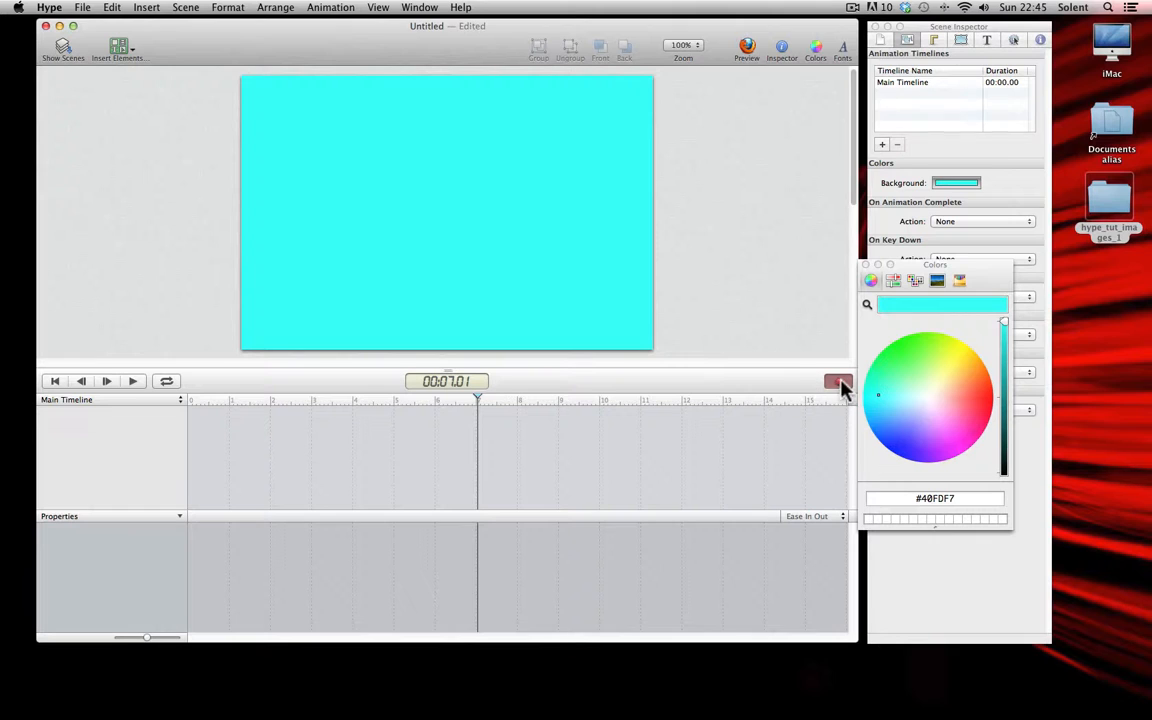
Step: Insert sky_driver.png from the desktop folder hype_tut_images_1 onto the stage and close the folder window
double_click(1110, 204)
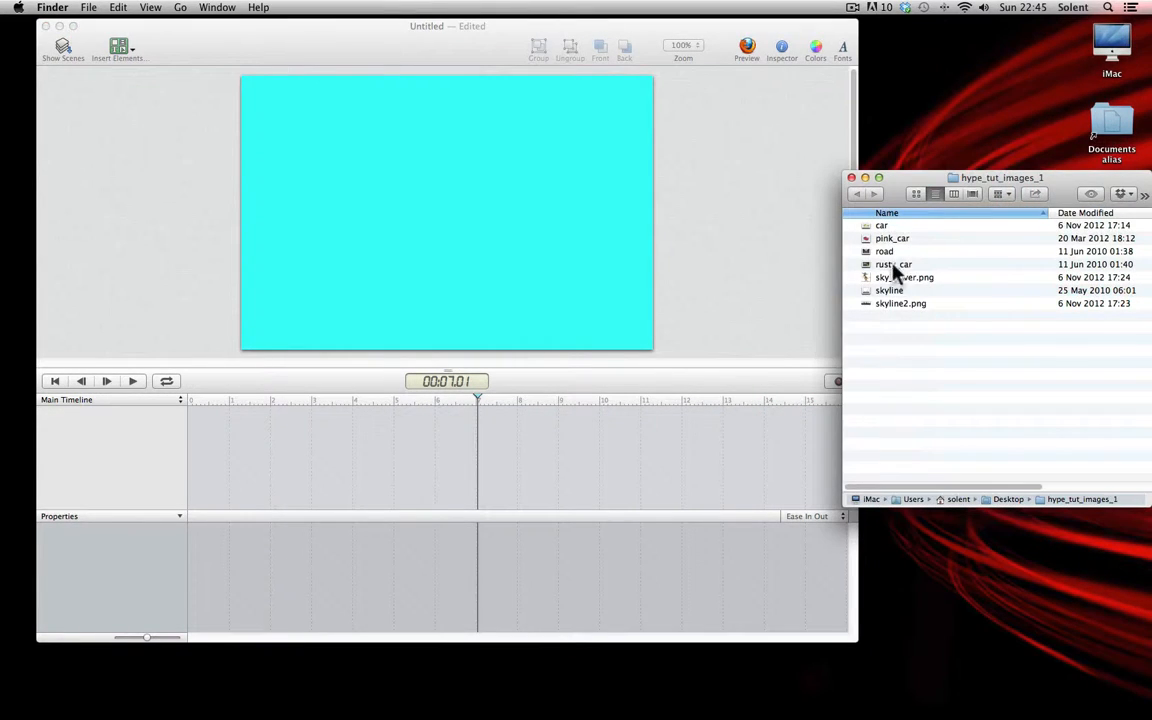
left_click_drag(886, 277, 350, 248)
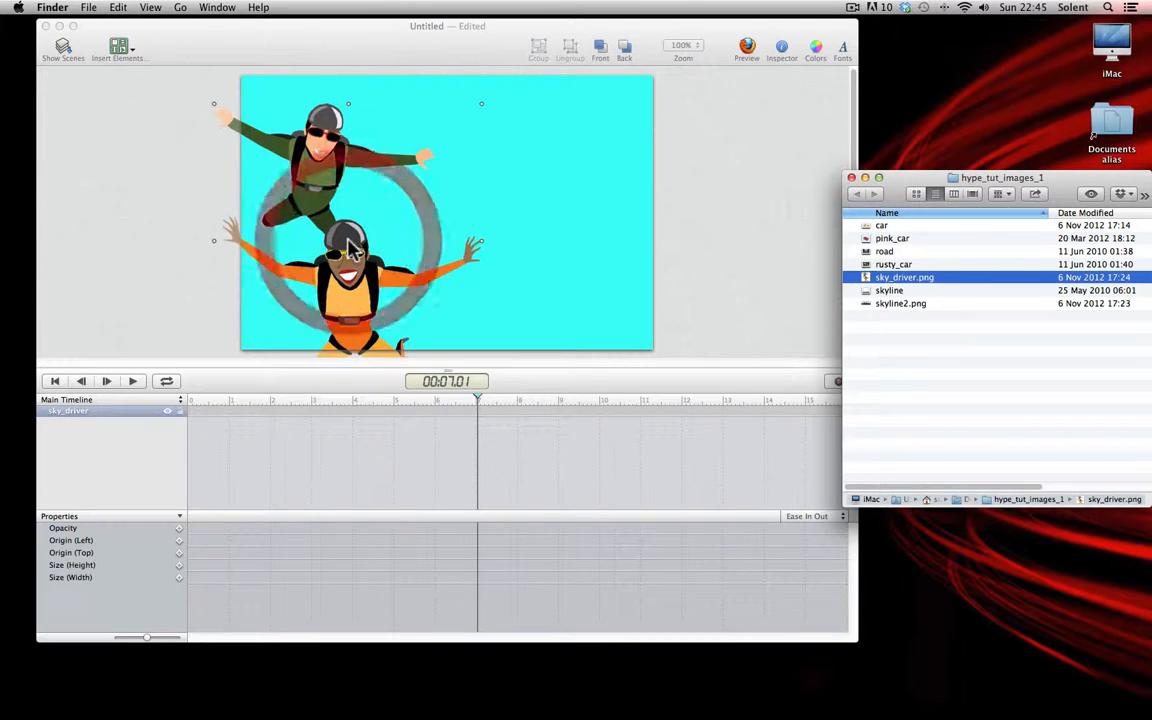
left_click(851, 178)
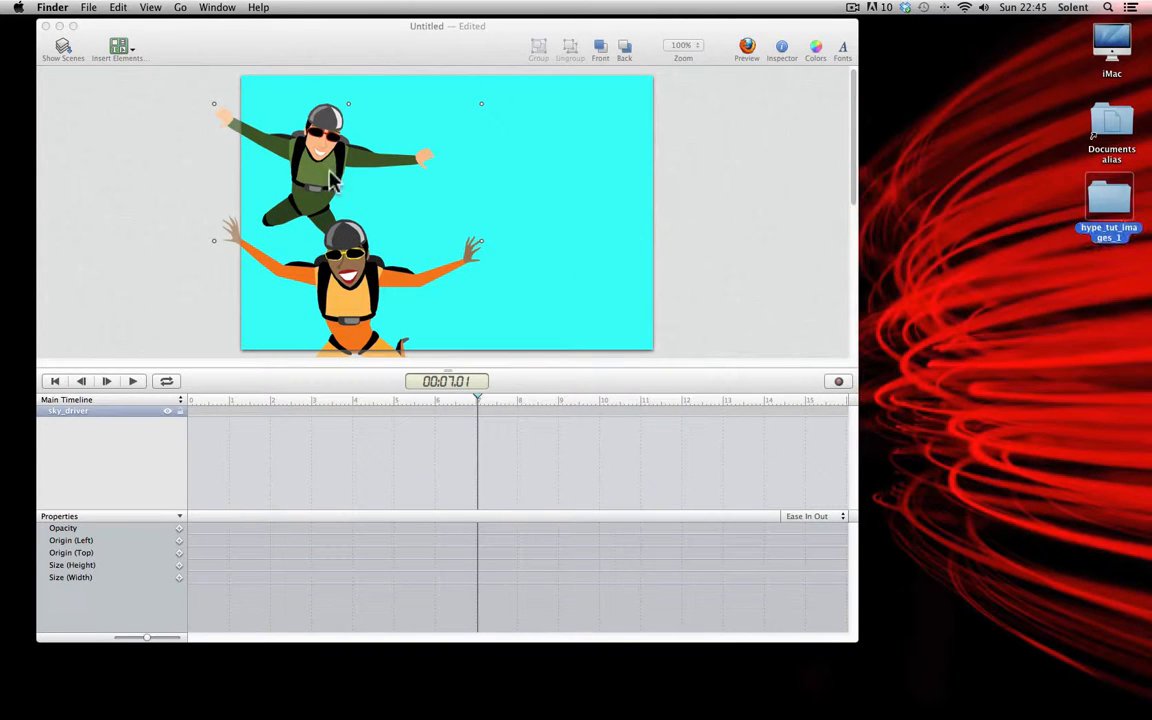
Step: Move the sky_driver image onto the stage and scale it down to a small size in the stage's upper-left corner
left_click(333, 178)
left_click_drag(333, 178, 383, 178)
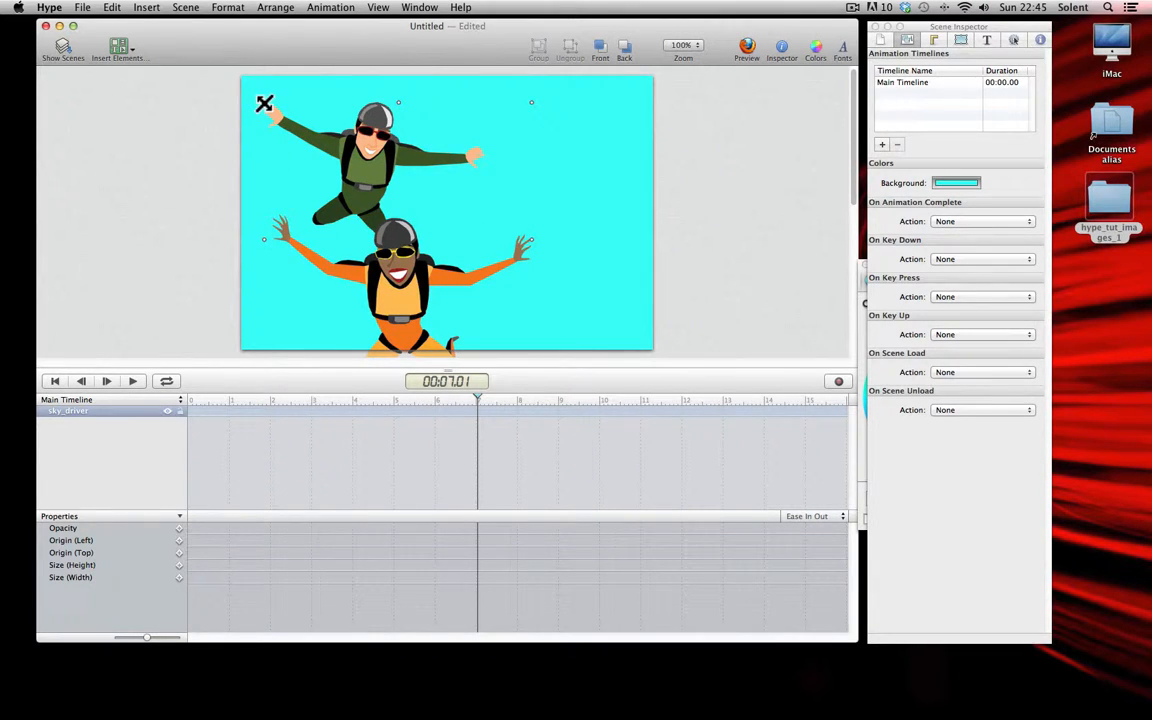
left_click_drag(264, 103, 314, 100)
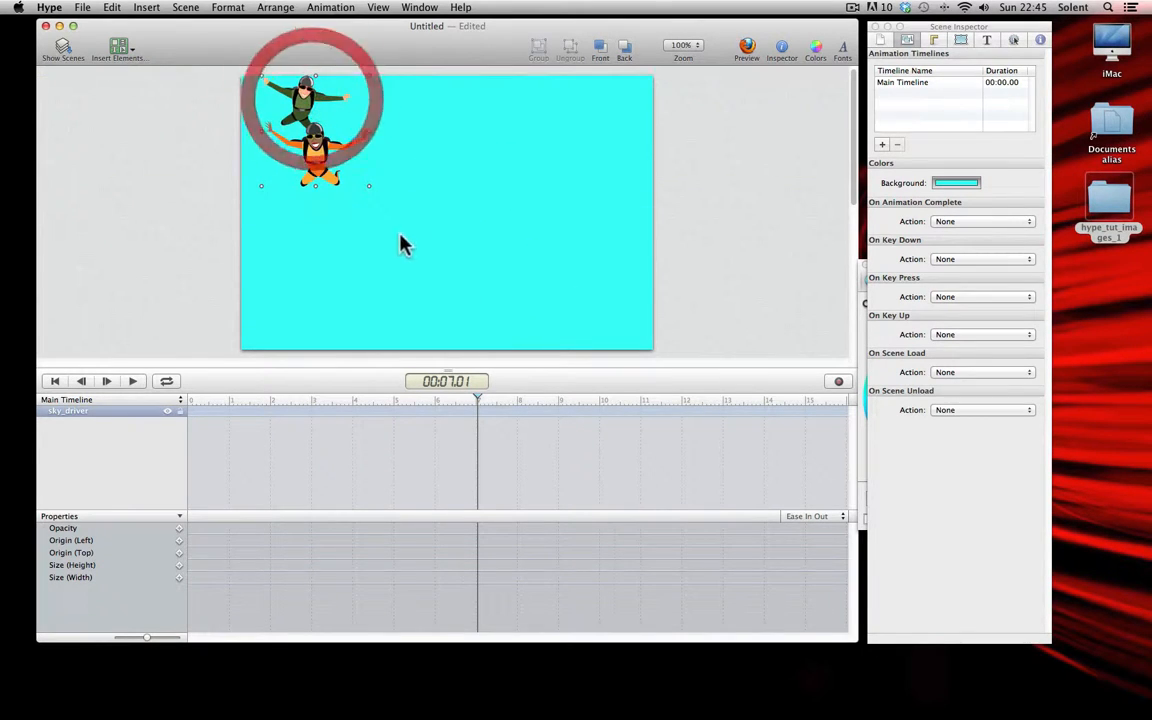
Step: Shrink the sky_driver image further at the stage's upper-left corner and record its move to the lower-right corner at 9 seconds
left_click_drag(368, 184, 266, 98)
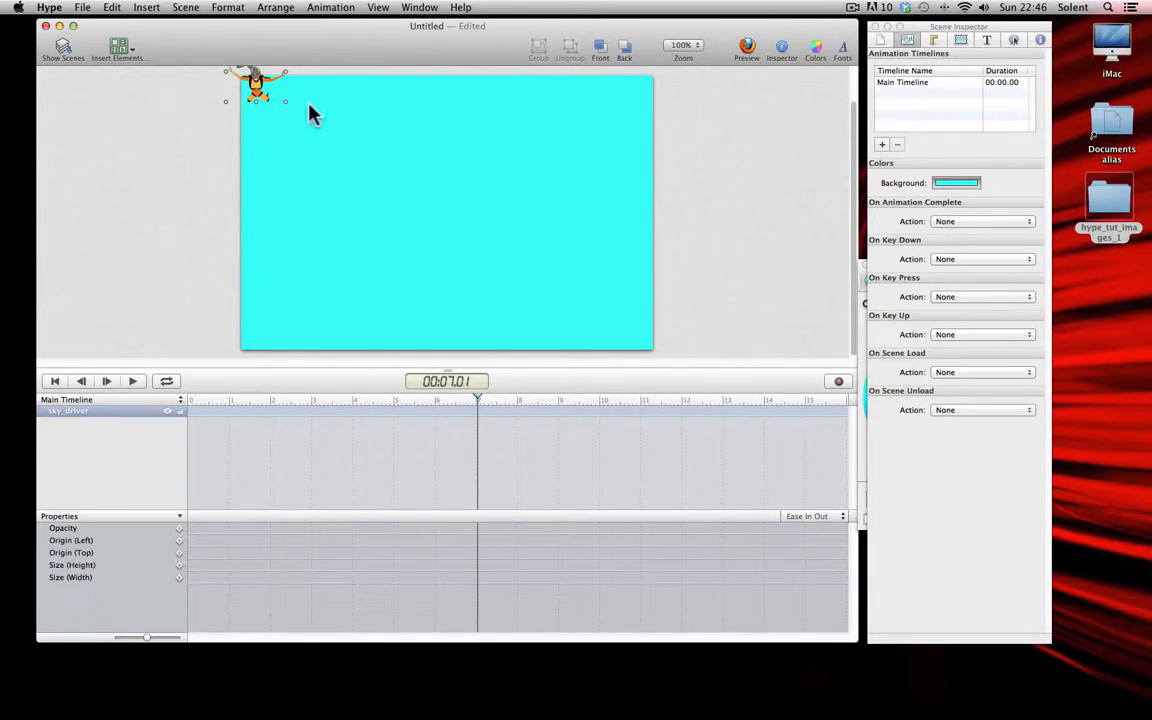
left_click(838, 381)
left_click_drag(476, 398, 562, 405)
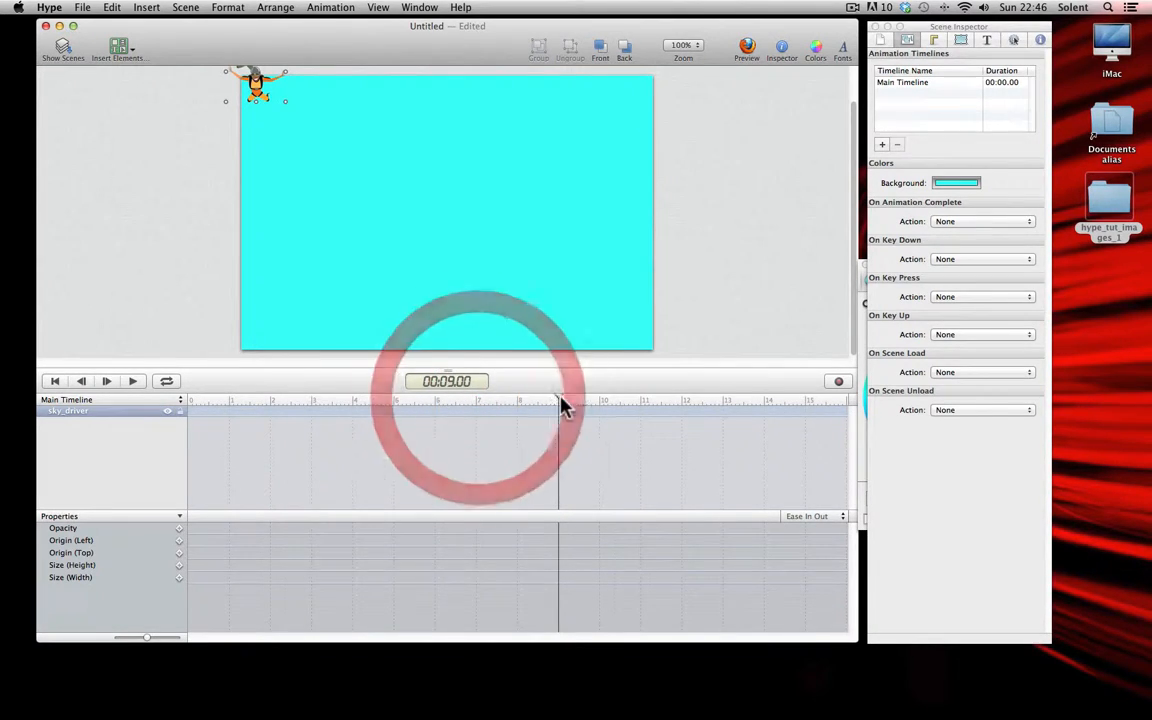
left_click(837, 384)
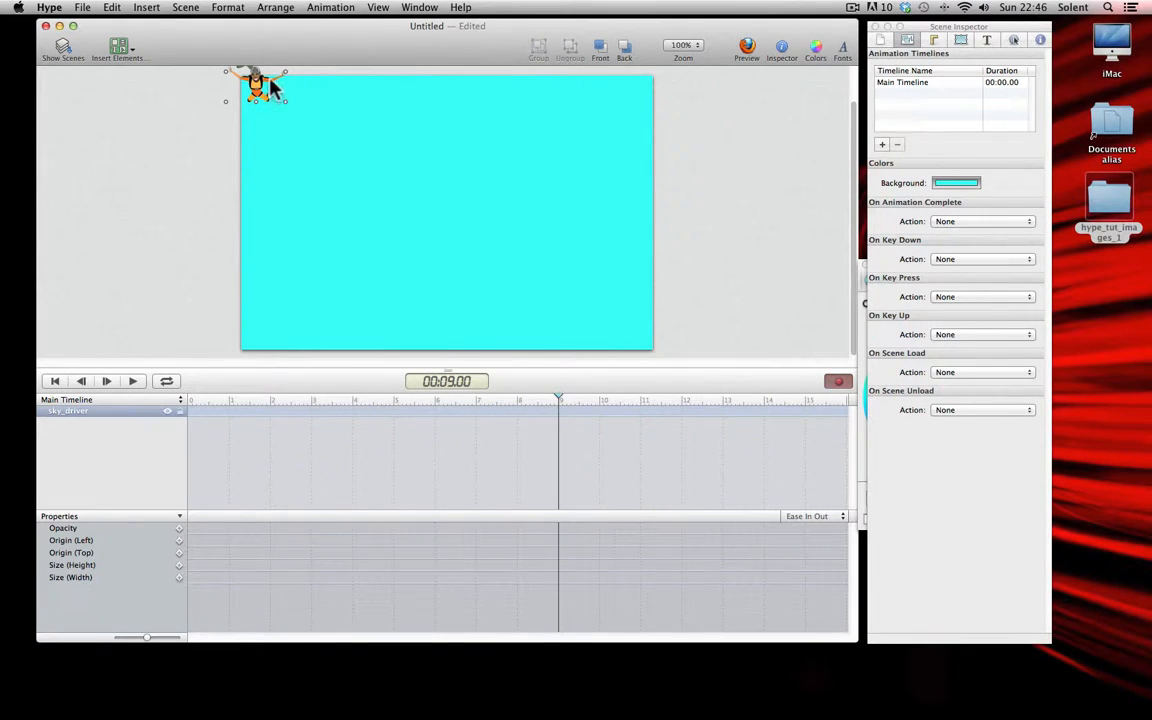
left_click_drag(257, 85, 585, 331)
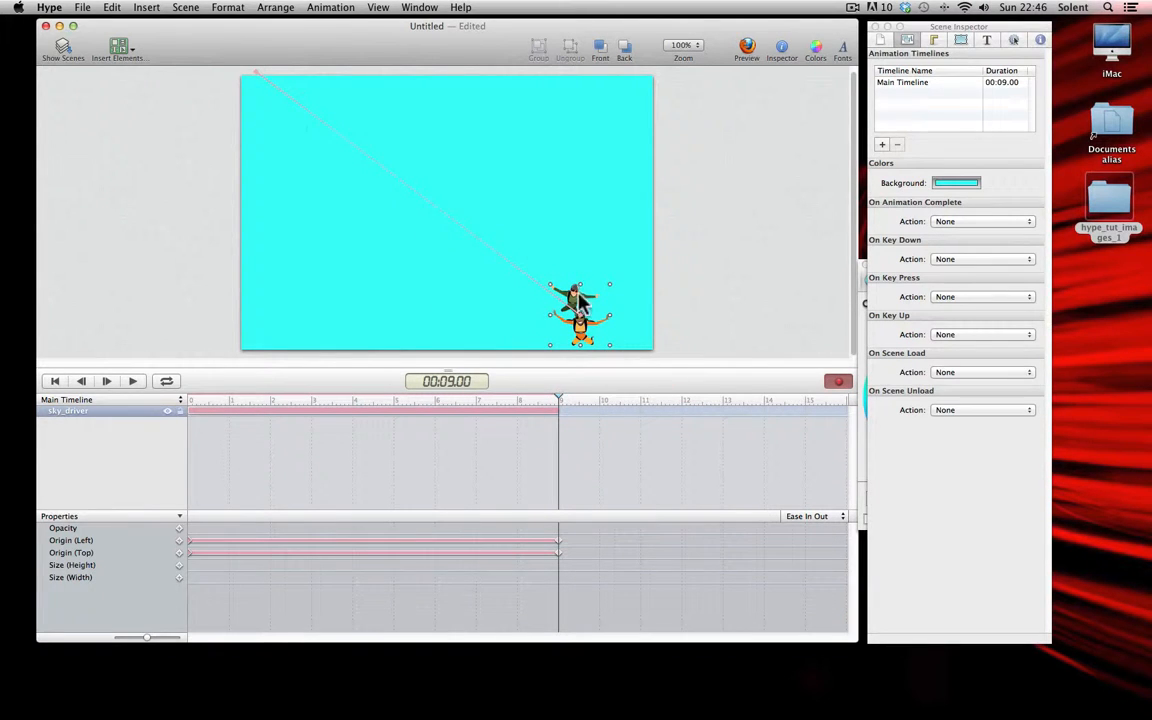
Step: Enlarge the sky_driver image at 9 seconds and move it off the stage past the lower-right corner
left_click_drag(610, 285, 703, 190)
left_click_drag(548, 197, 375, 118)
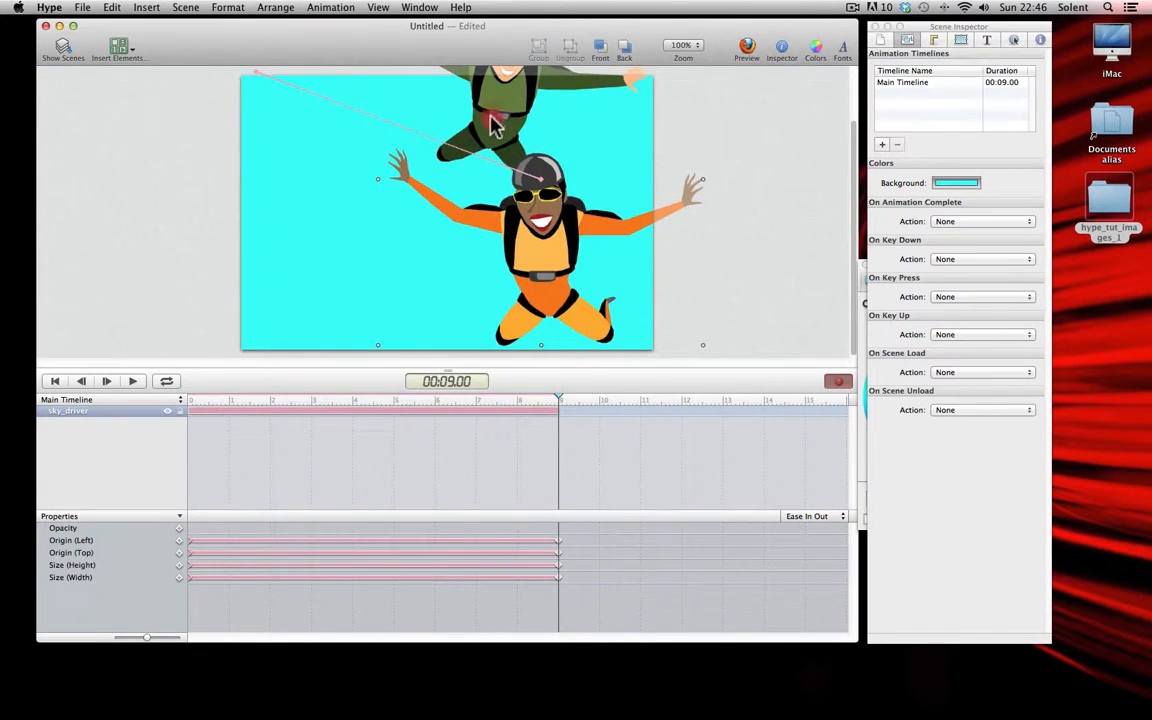
left_click_drag(496, 121, 660, 345)
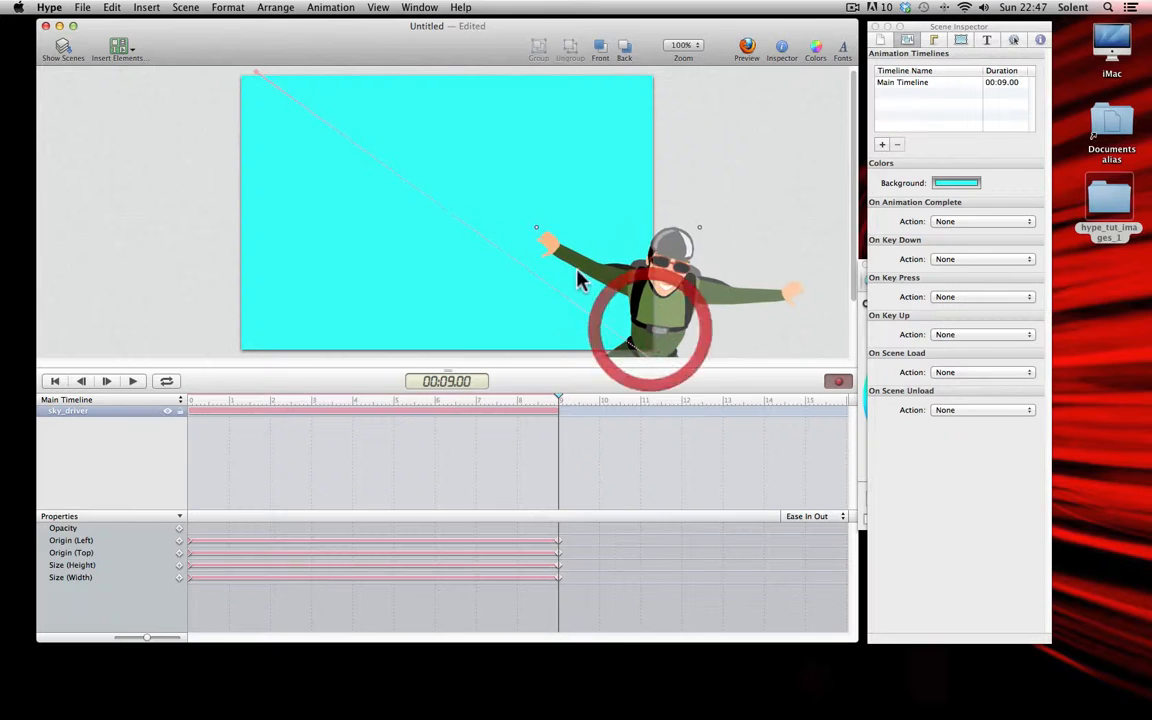
left_click_drag(535, 235, 686, 357)
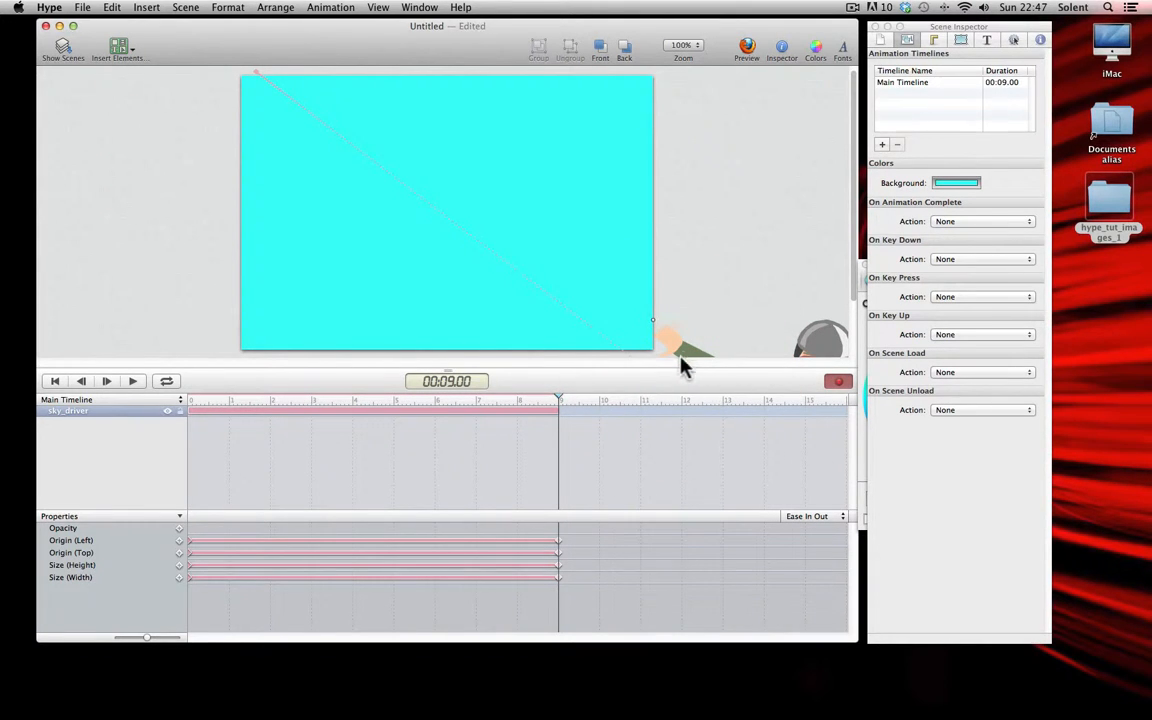
Step: Play the sky_driver animation from the start
left_click_drag(546, 401, 155, 392)
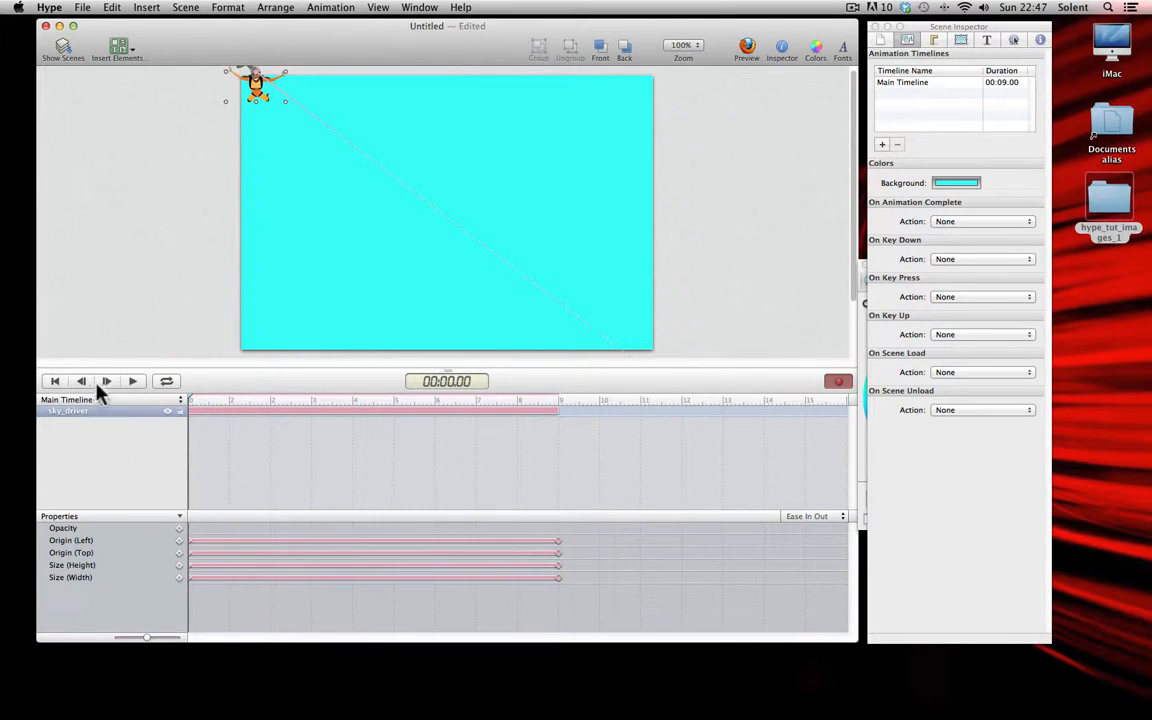
left_click(135, 385)
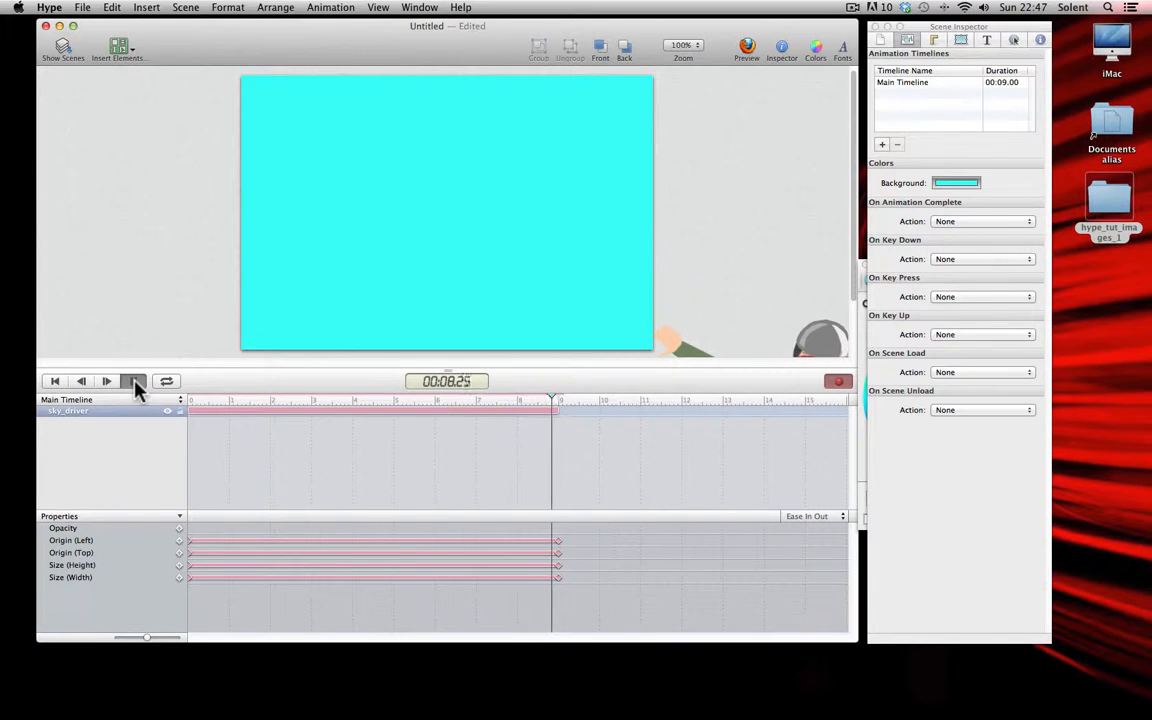
left_click(852, 8)
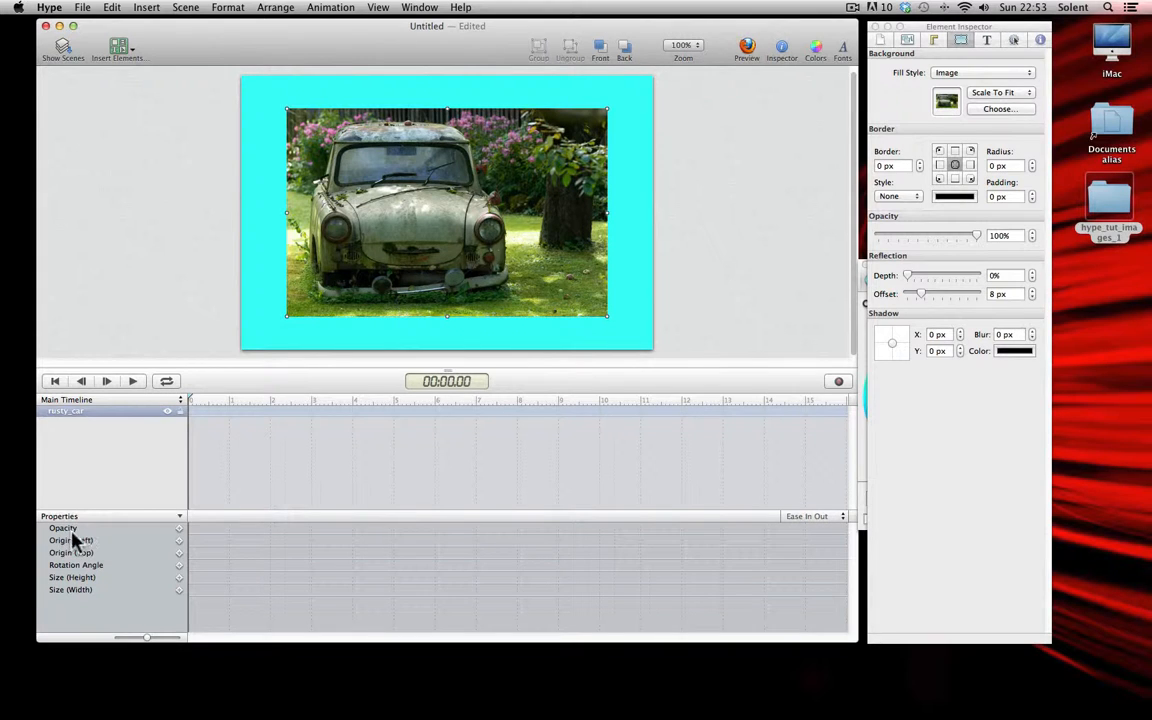
Step: Add opacity keyframes for rusty_car at 0 and 2 seconds, and set the opacity at 0 seconds to 0%
left_click(179, 530)
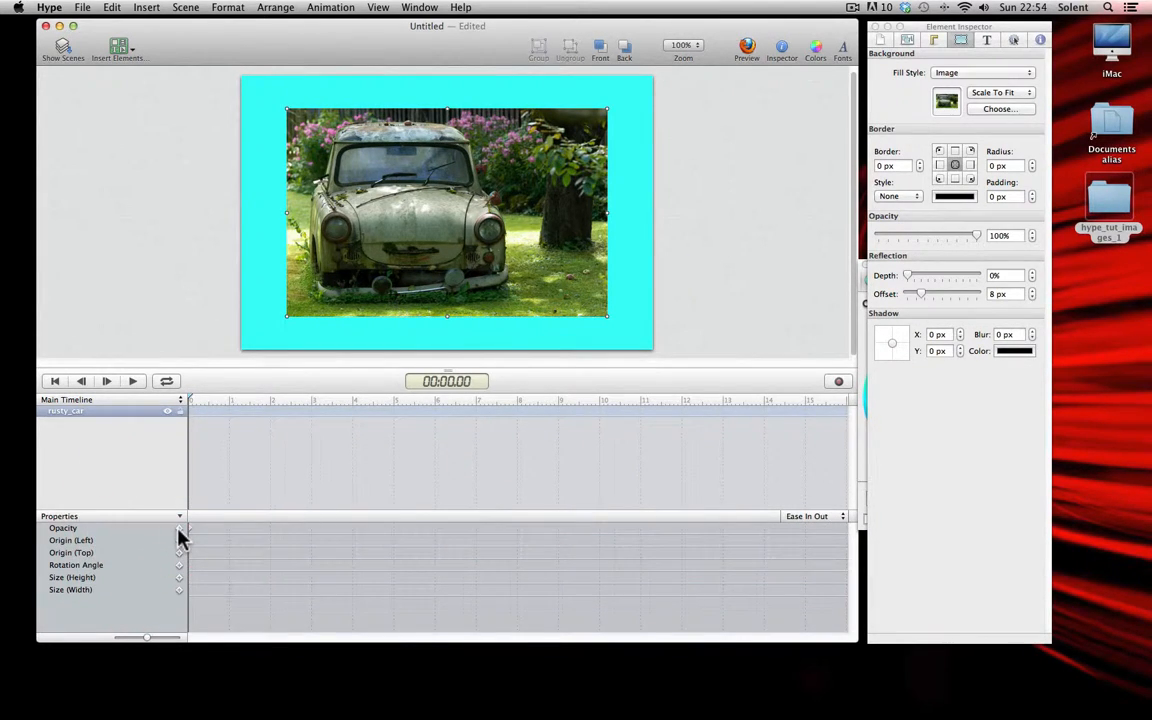
left_click_drag(188, 399, 271, 396)
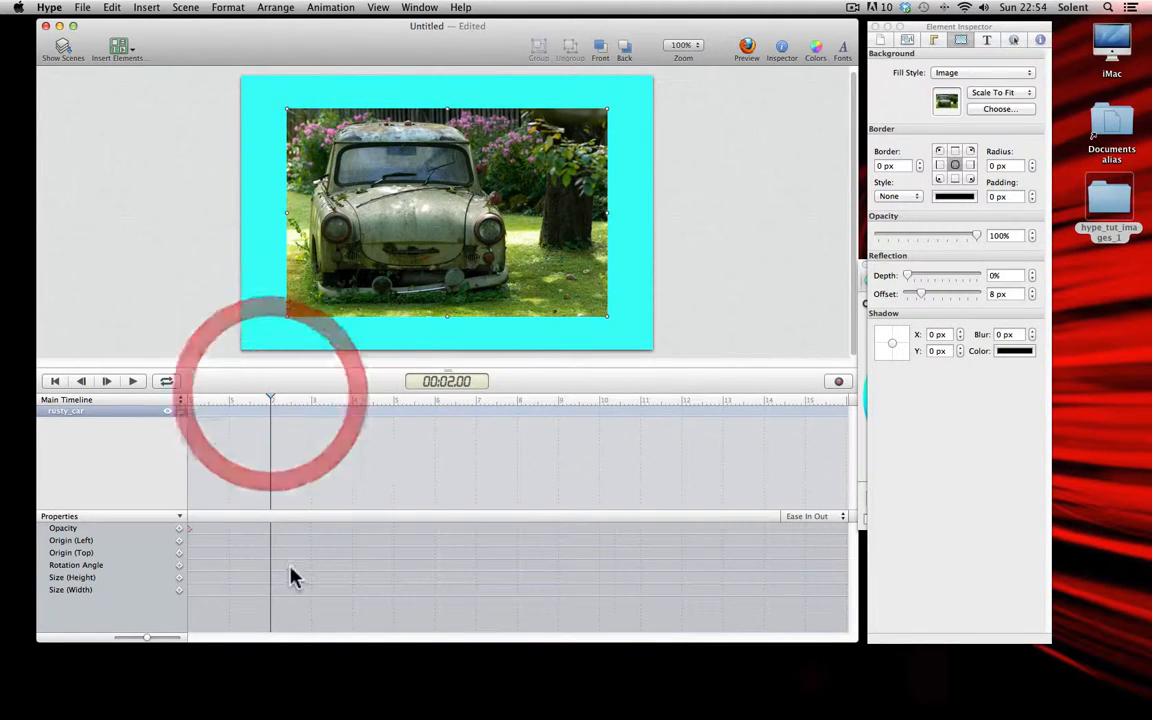
left_click(180, 530)
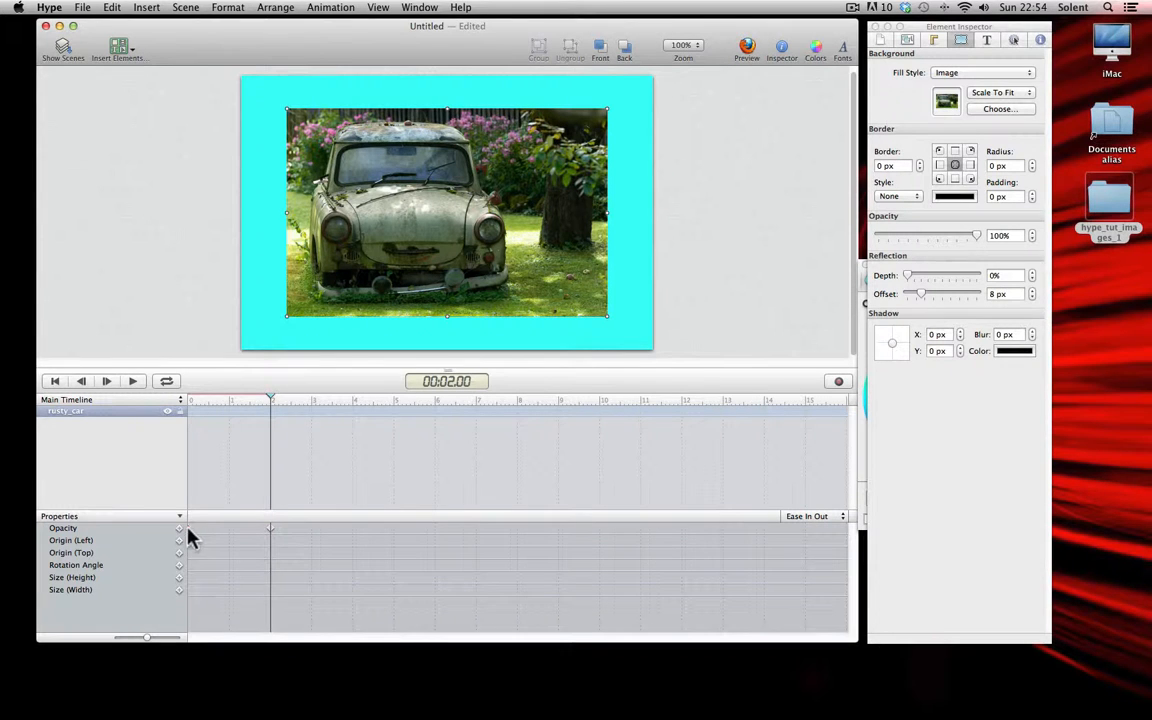
left_click_drag(272, 399, 188, 404)
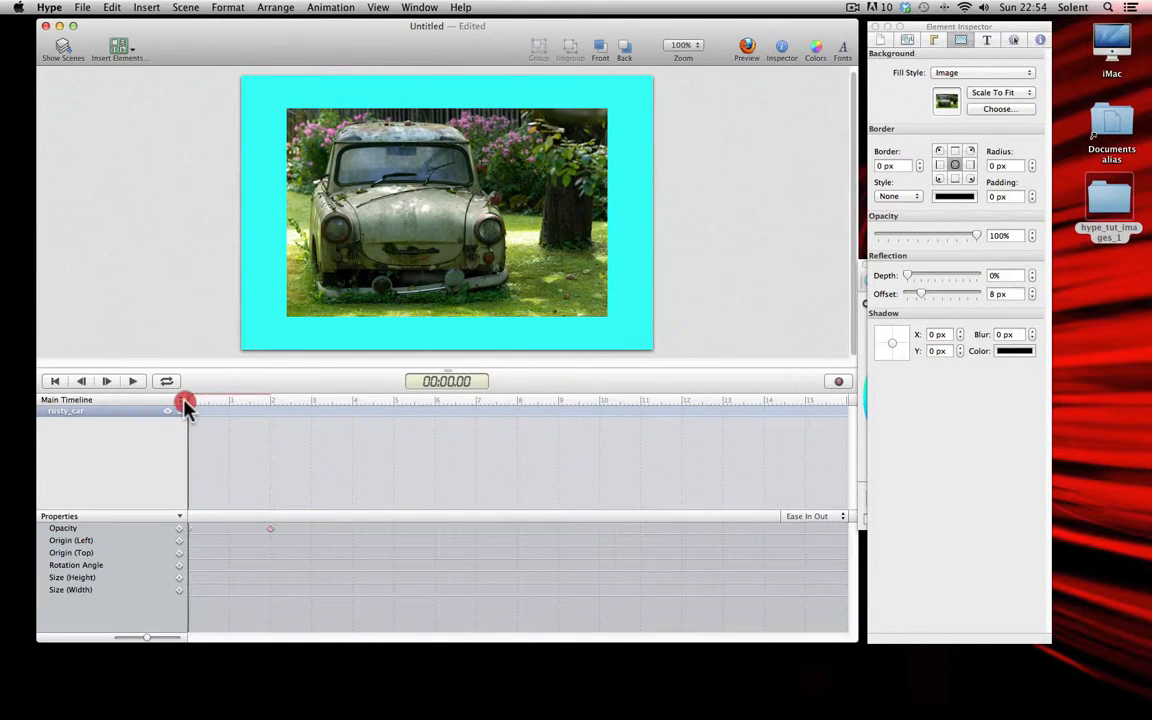
left_click(192, 534)
left_click_drag(976, 237, 862, 237)
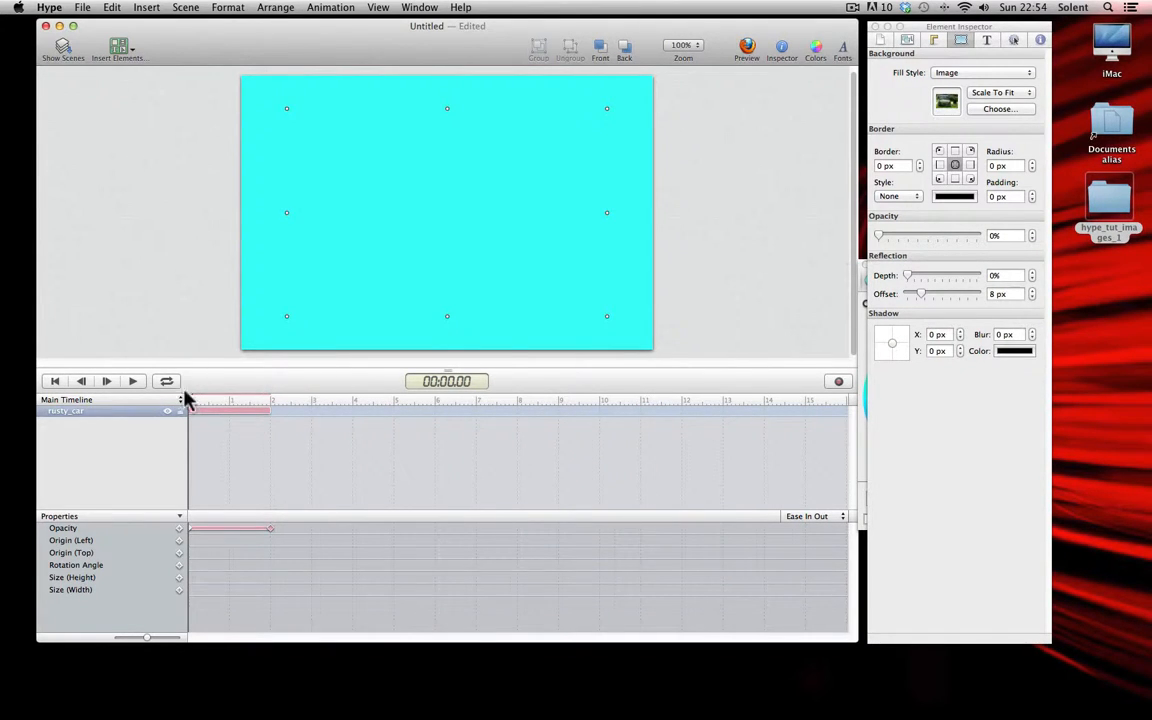
Step: Add opacity keyframes for rusty_car at about 4 and 6 seconds, and set the opacity at 6 seconds to 0%
mouse_move(189, 401)
left_mouse_down()
mouse_move(272, 401)
mouse_move(159, 404)
mouse_move(275, 413)
mouse_move(269, 403)
mouse_move(275, 416)
mouse_move(278, 399)
mouse_move(355, 399)
left_mouse_up()
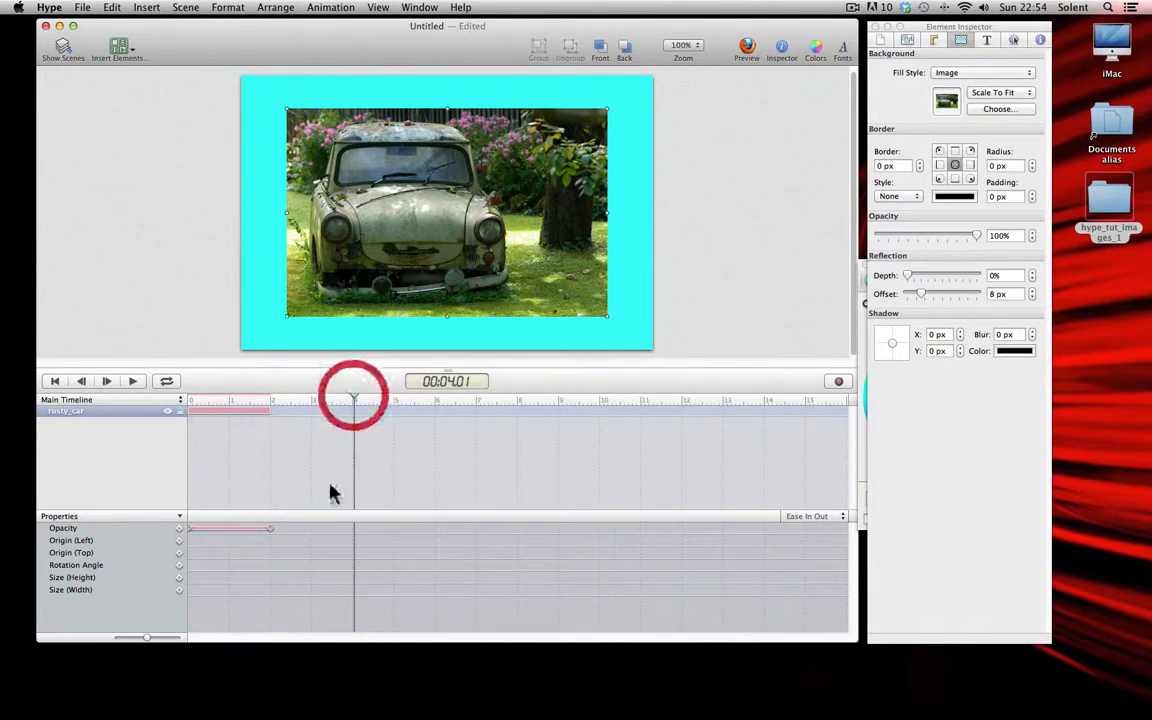
left_click(178, 530)
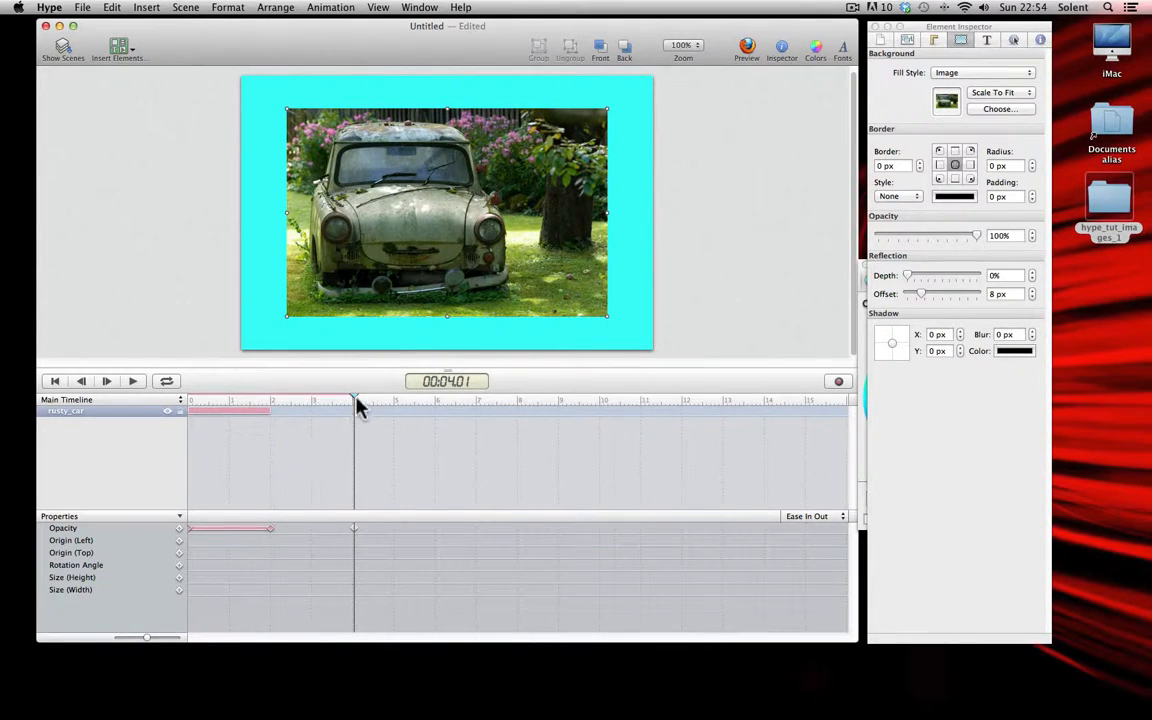
left_click_drag(357, 400, 435, 400)
left_click(180, 530)
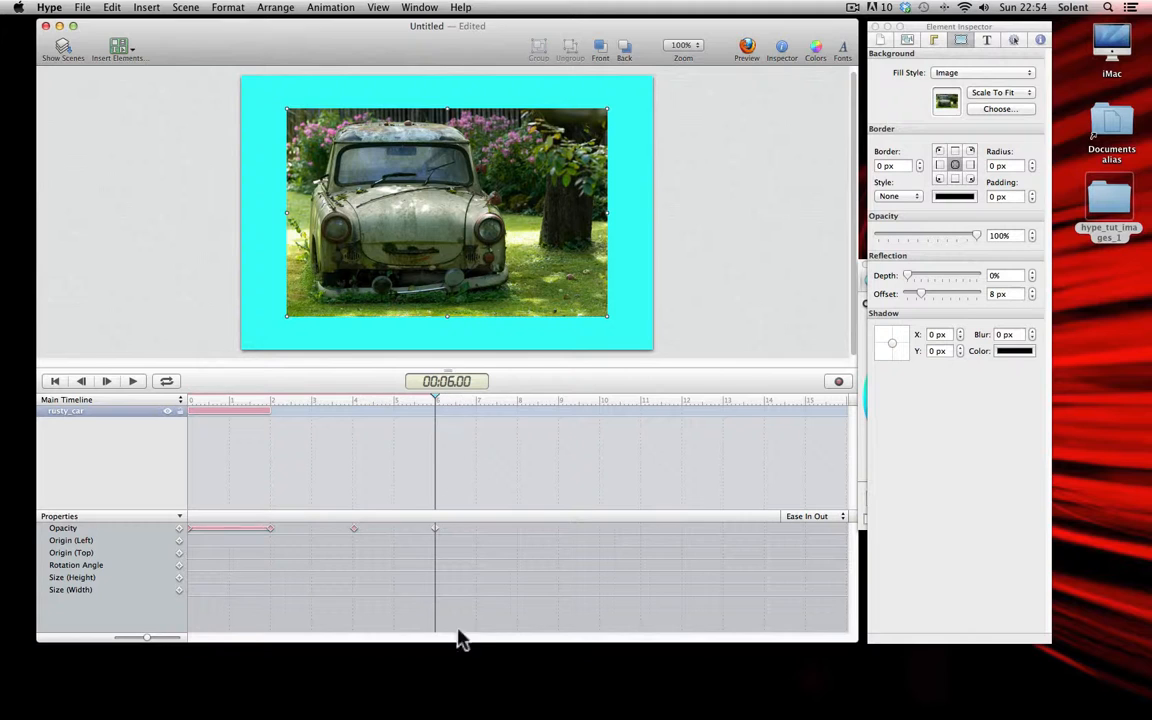
left_click(435, 530)
left_click_drag(985, 237, 856, 234)
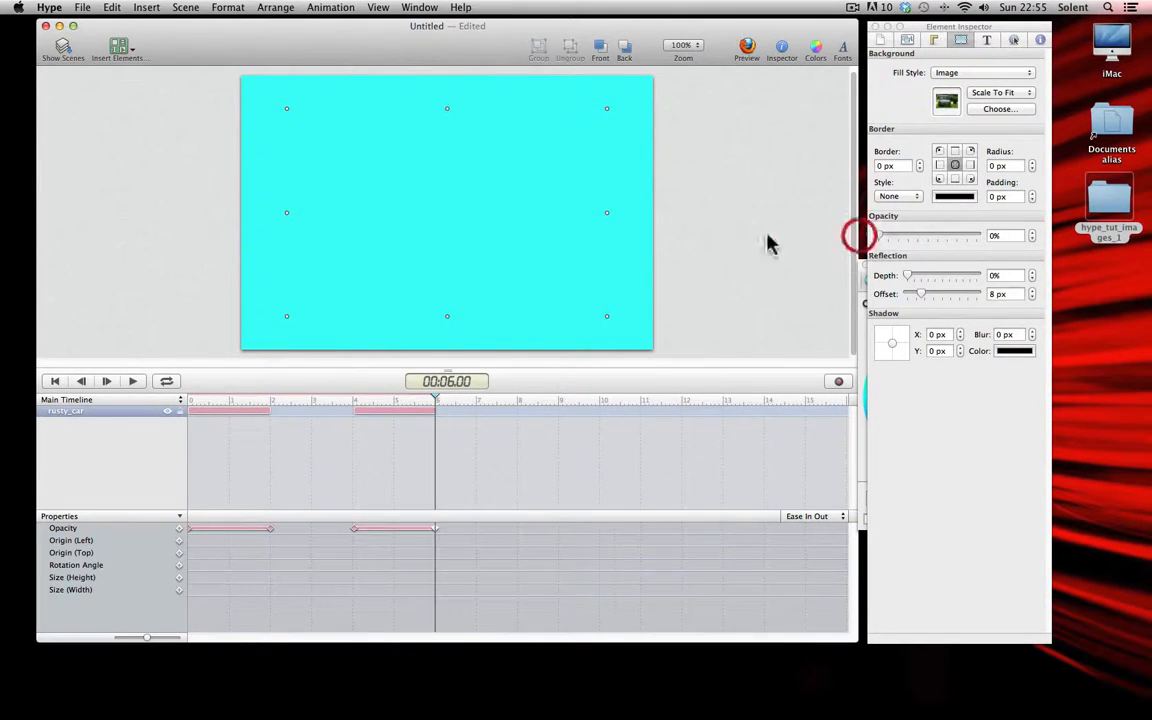
mouse_move(433, 403)
left_mouse_down()
mouse_move(164, 406)
mouse_move(436, 424)
left_mouse_up()
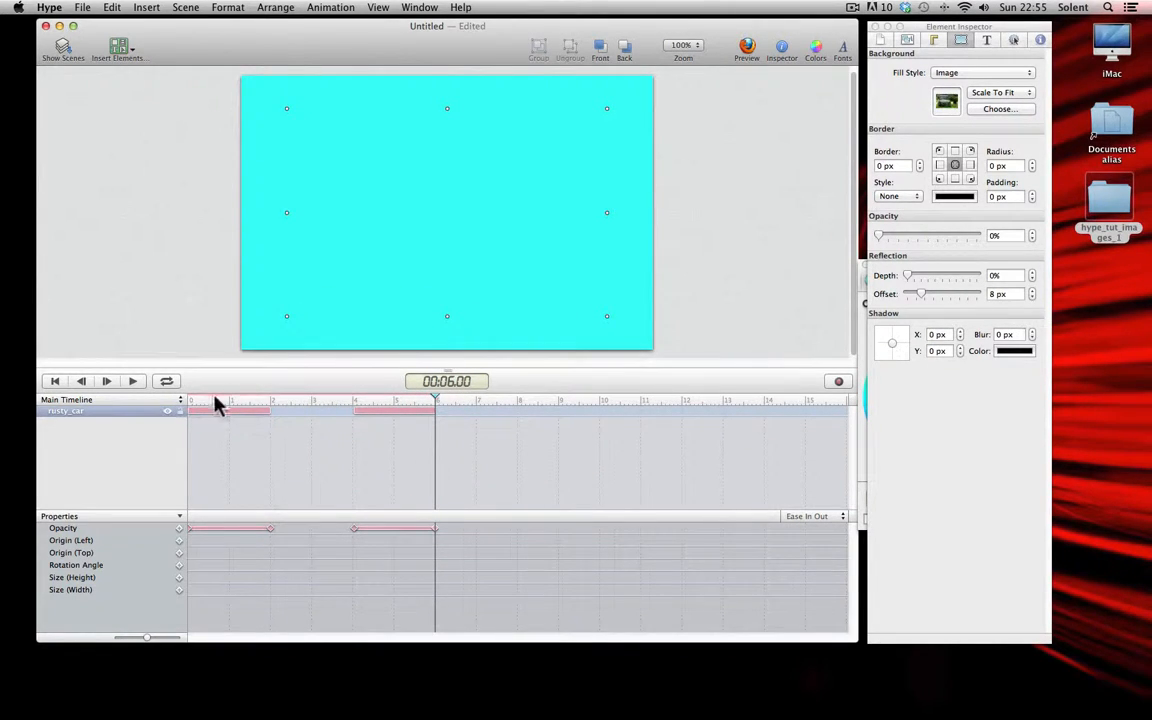
left_click(851, 8)
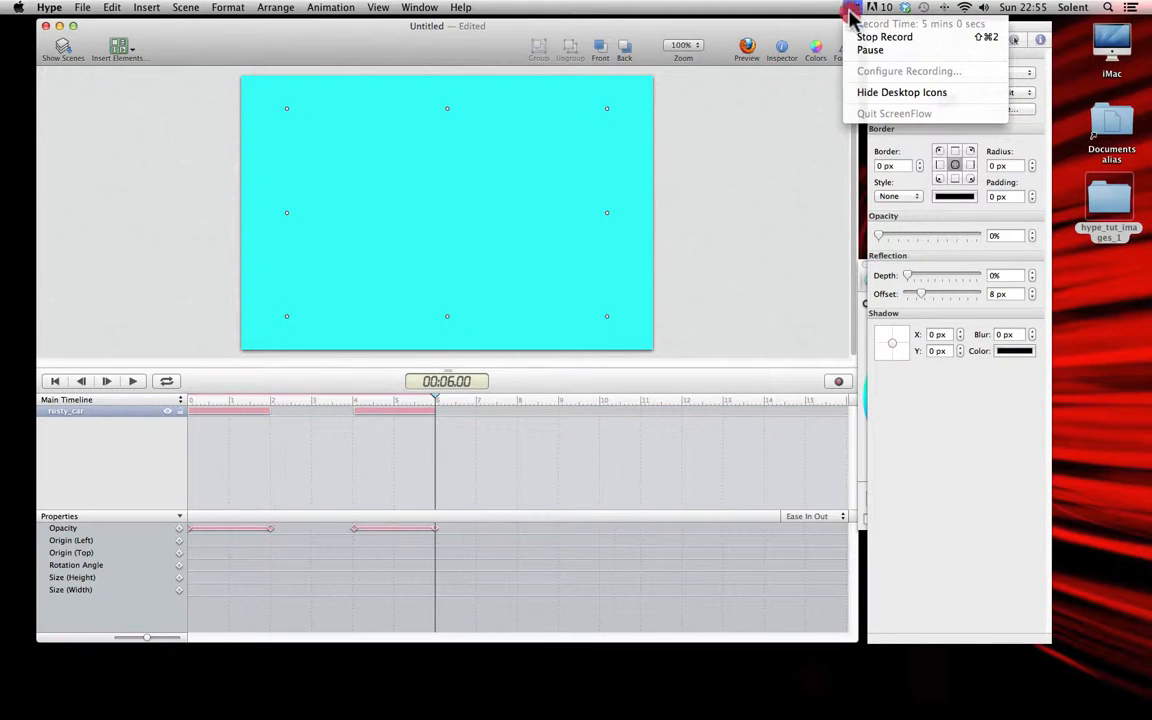
left_click(858, 37)
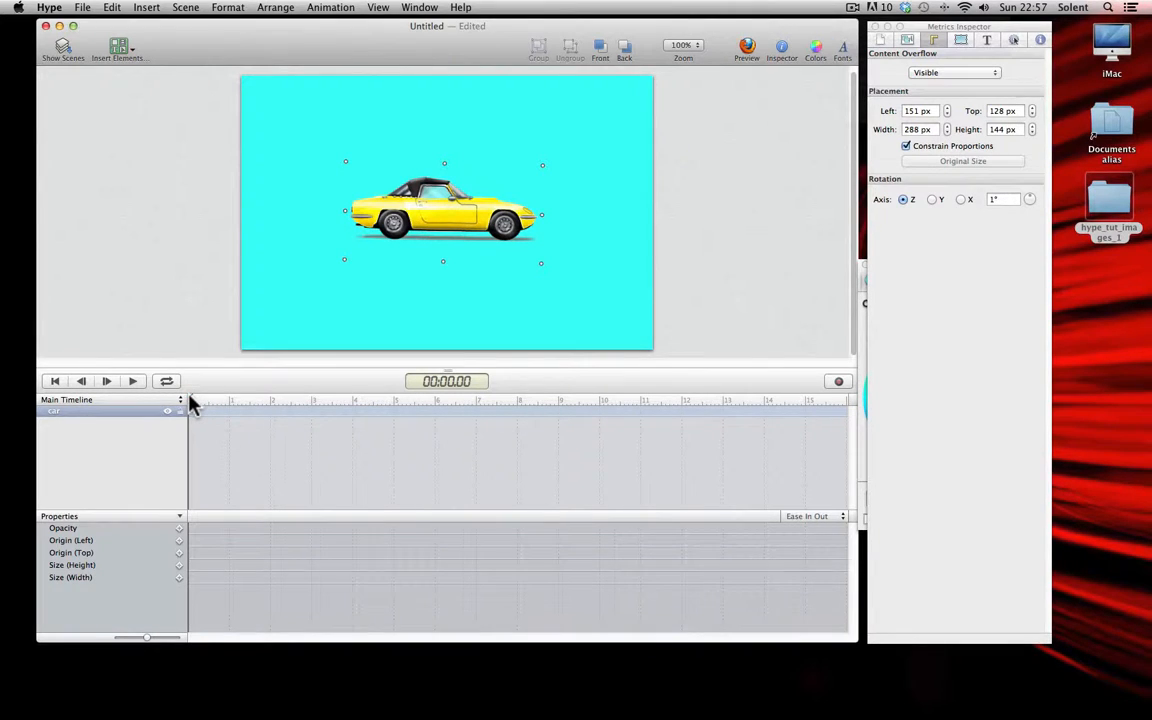
Step: Show the Rotation Angle property for the car image and add a rotation keyframe at about 2 seconds
left_click_drag(192, 402, 272, 401)
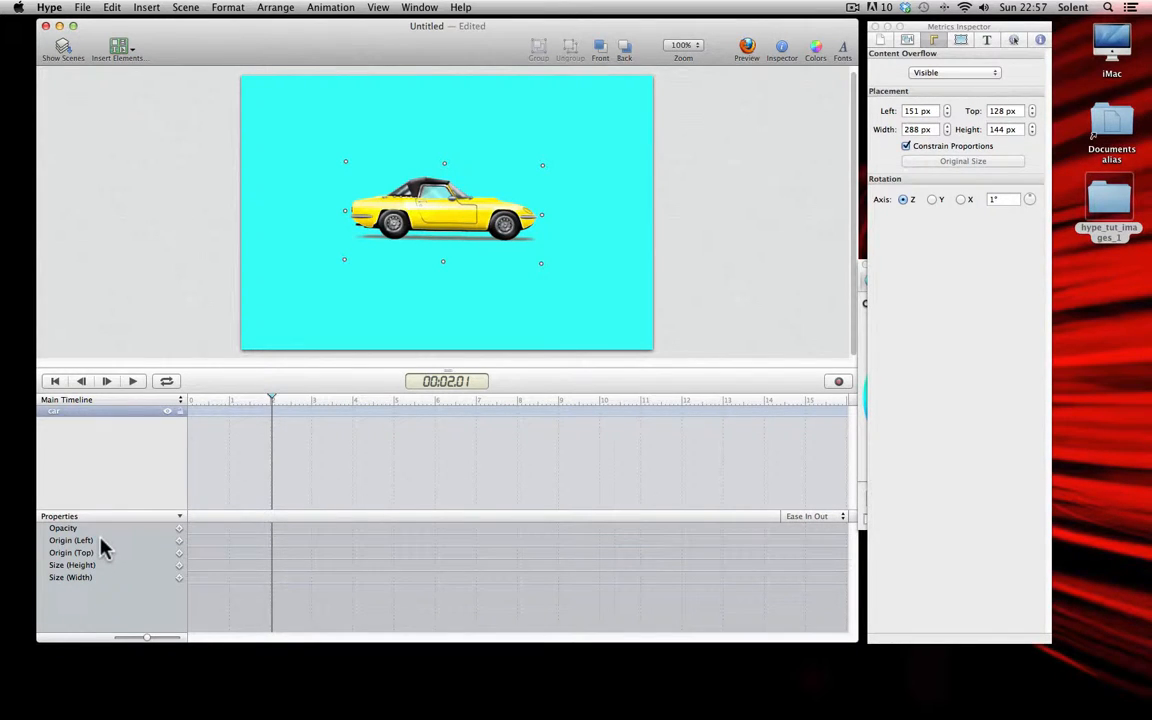
left_click(180, 518)
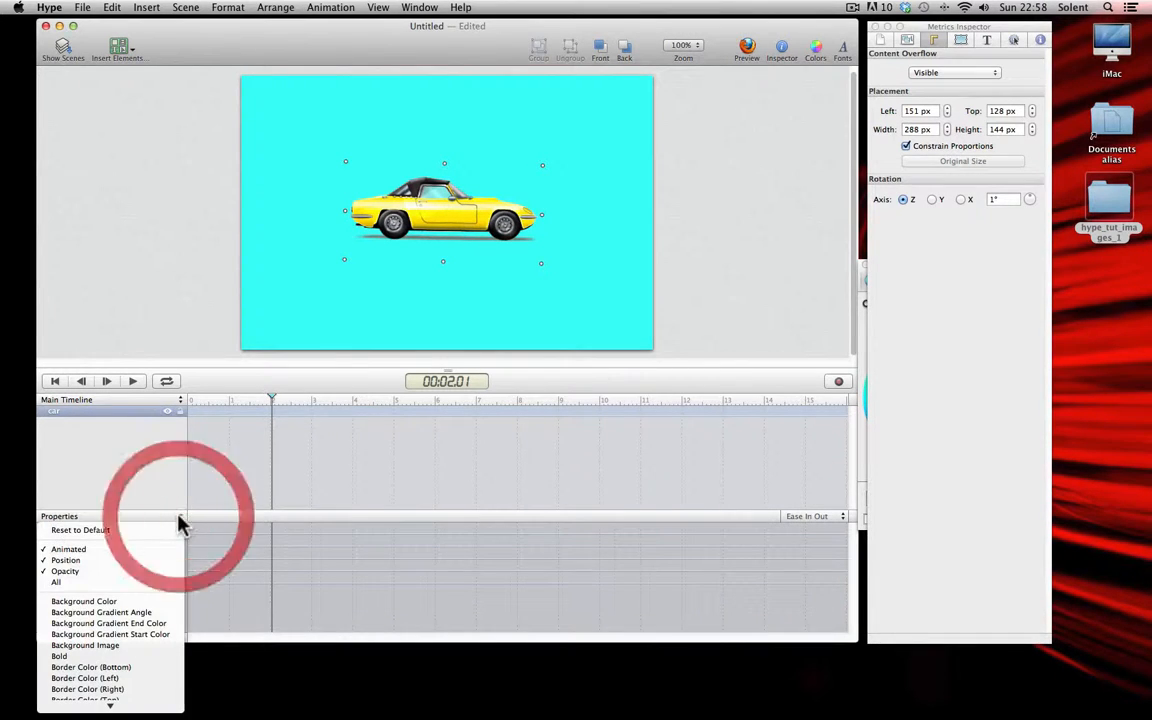
mouse_move(155, 710)
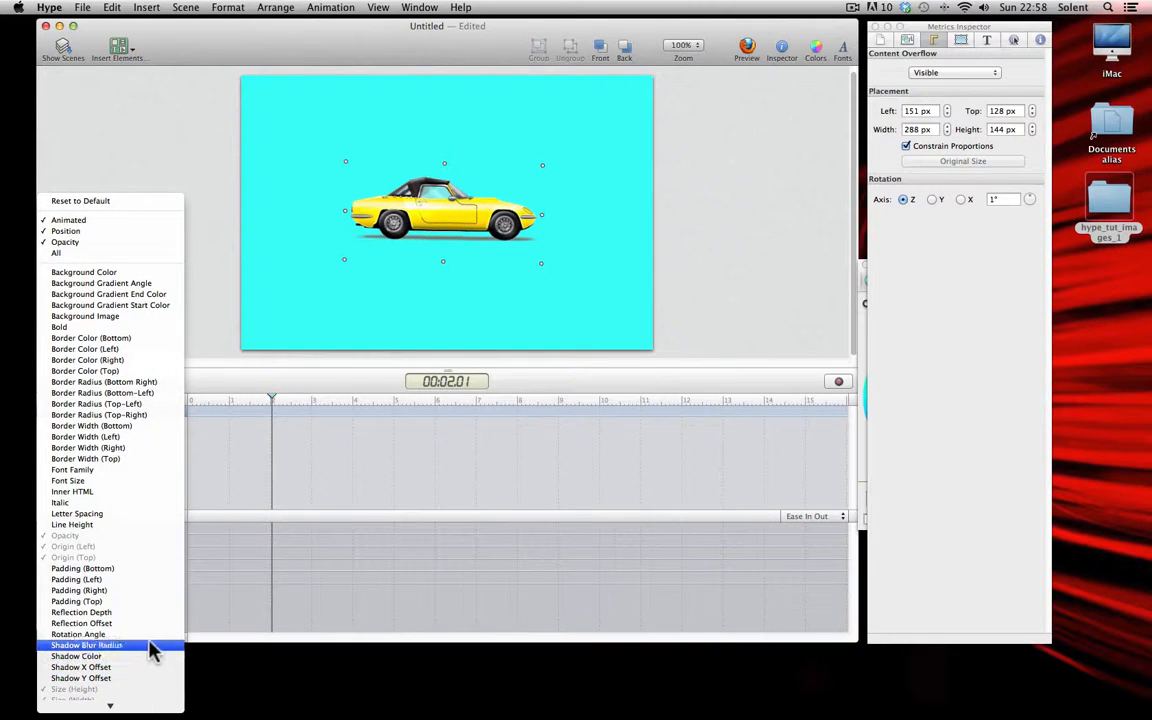
left_click(149, 636)
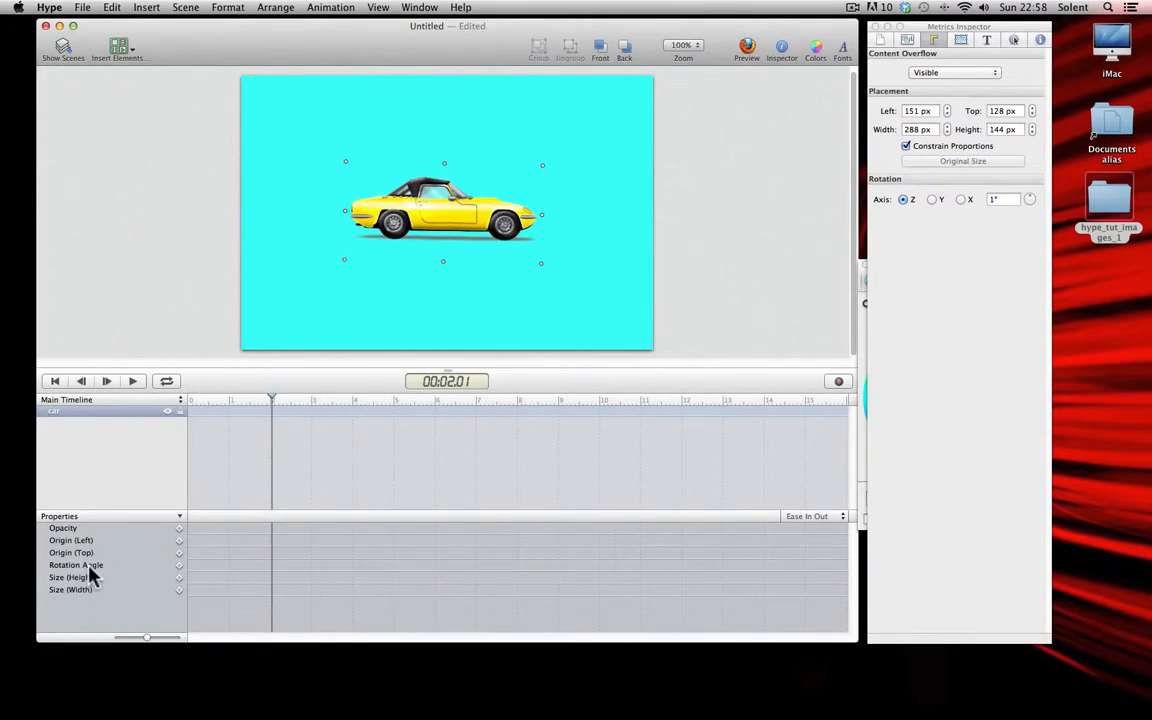
left_click(180, 566)
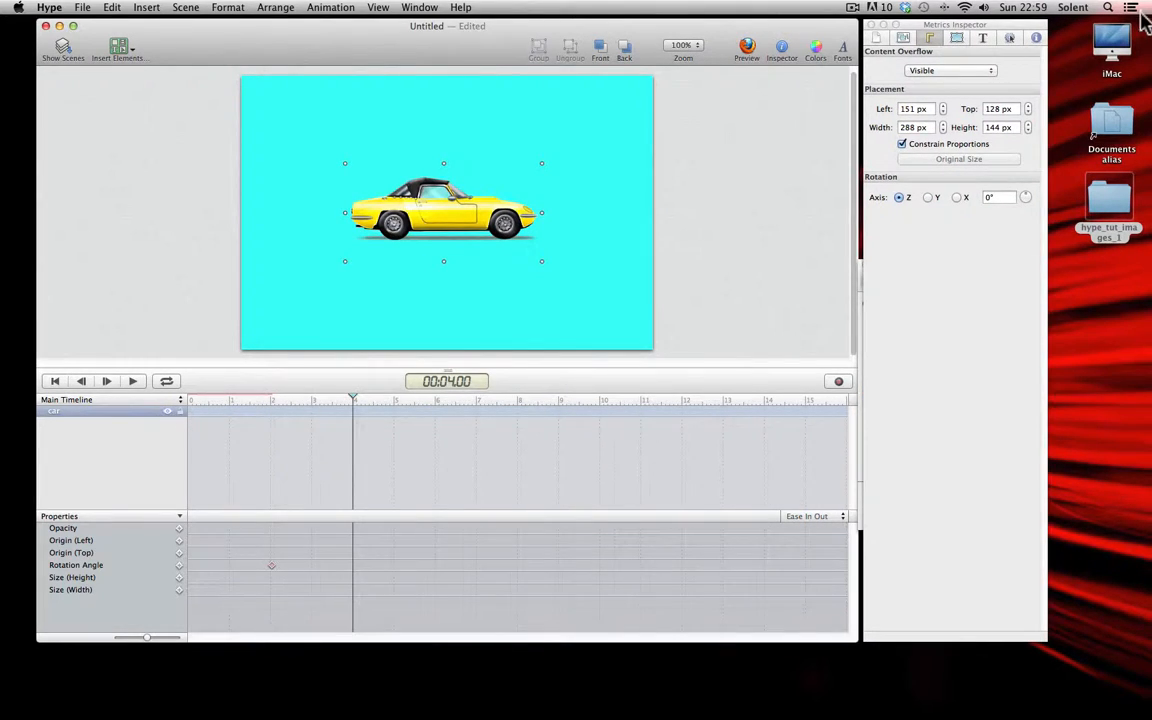
Step: Add a rotation keyframe for the car at 4 seconds with a Z-axis rotation of 360°, and play the animation from the start
left_click(180, 567)
left_click_drag(1030, 200, 962, 196)
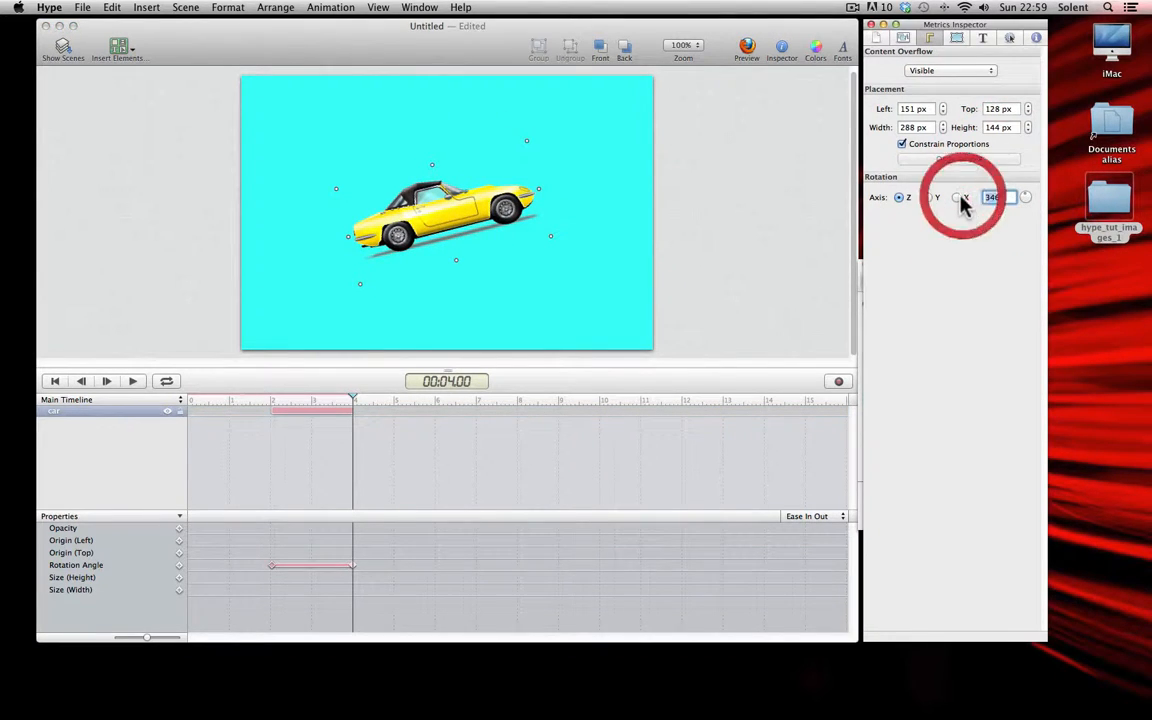
type("36")
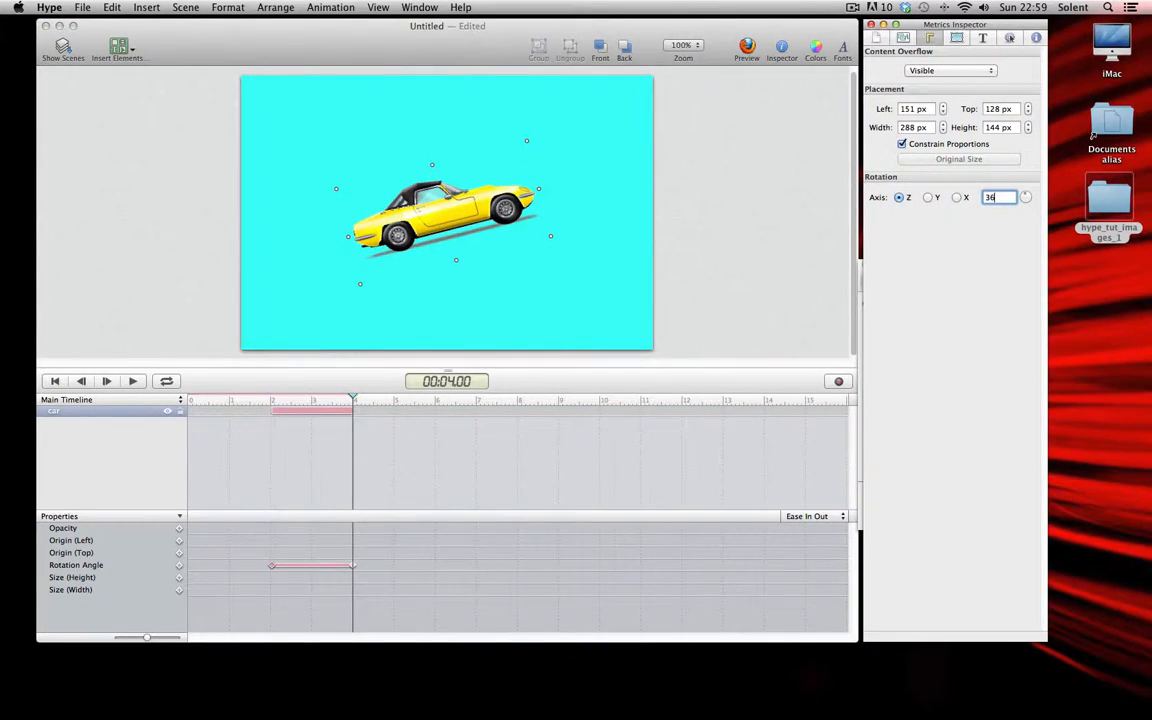
type("0")
key("Return")
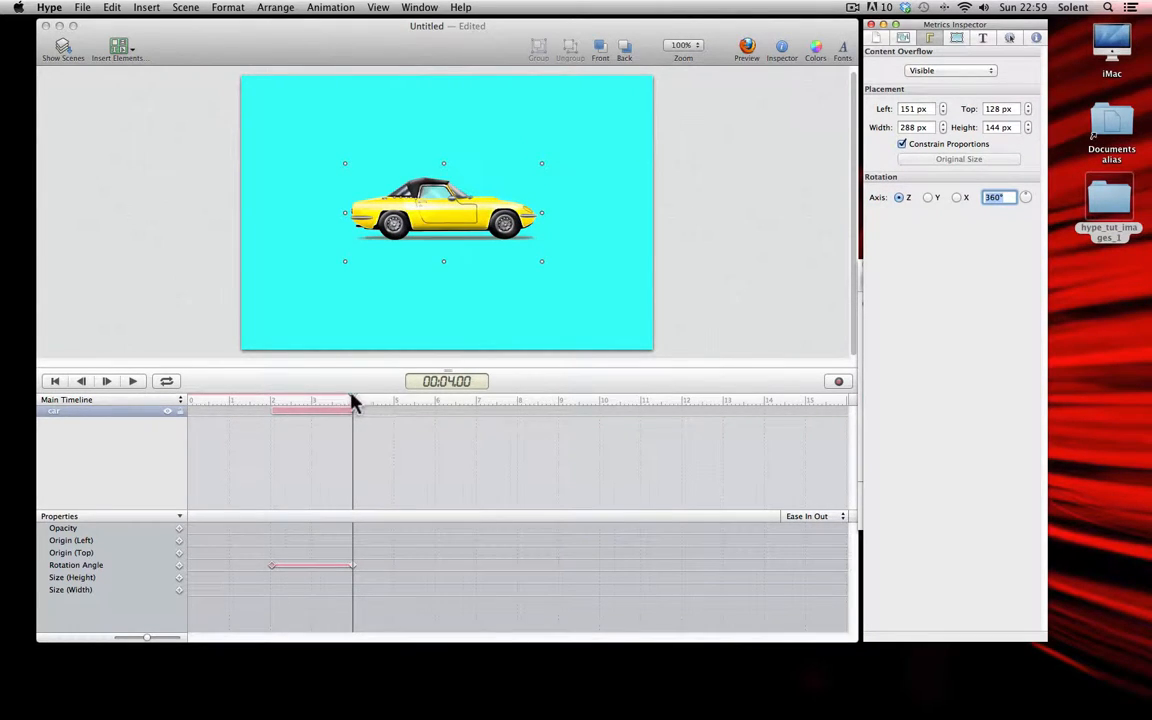
left_click_drag(352, 403, 121, 403)
left_click(132, 381)
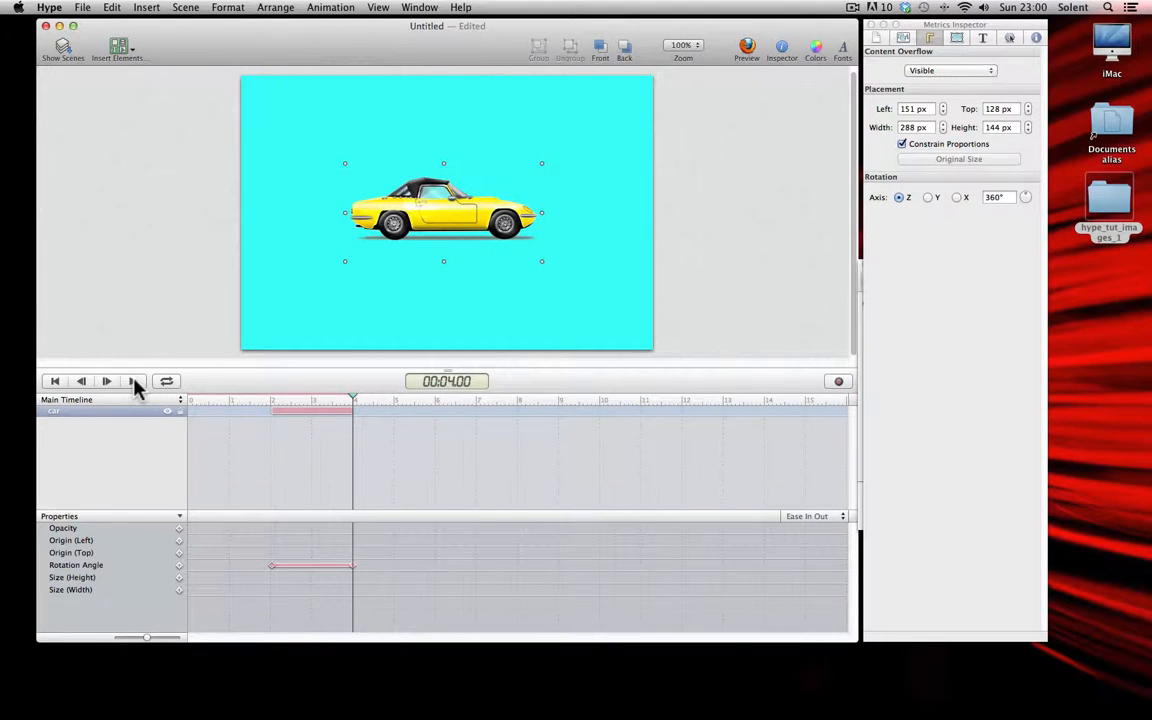
left_click(852, 7)
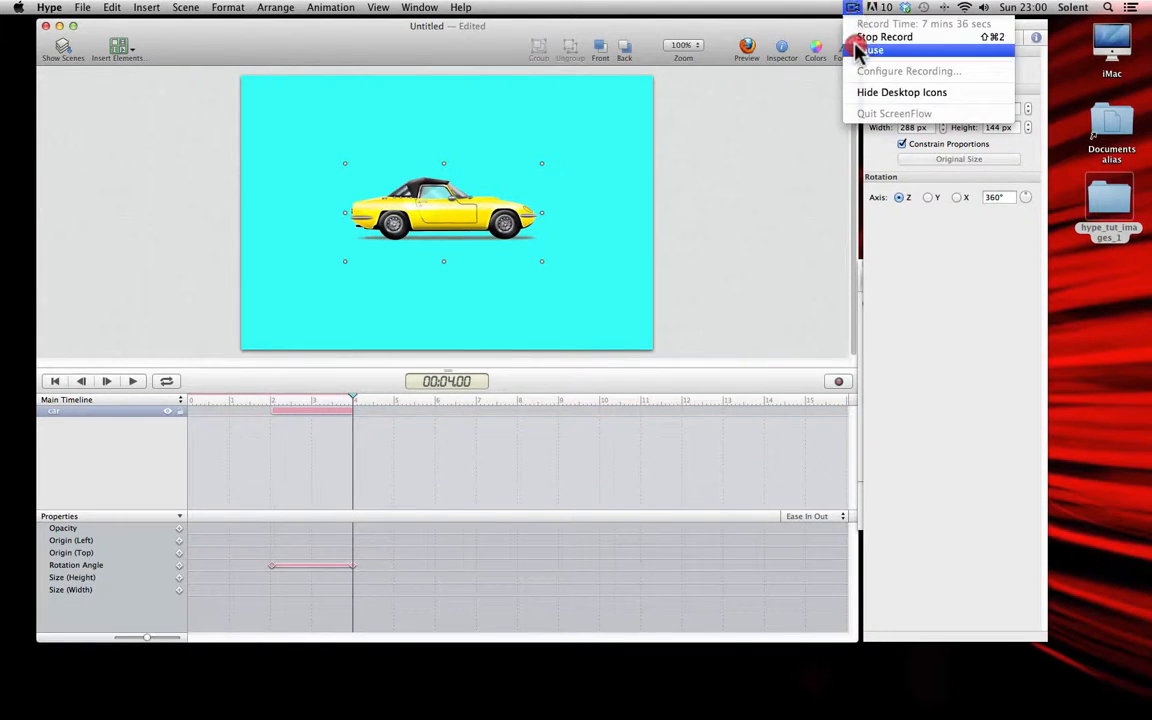
left_click(858, 52)
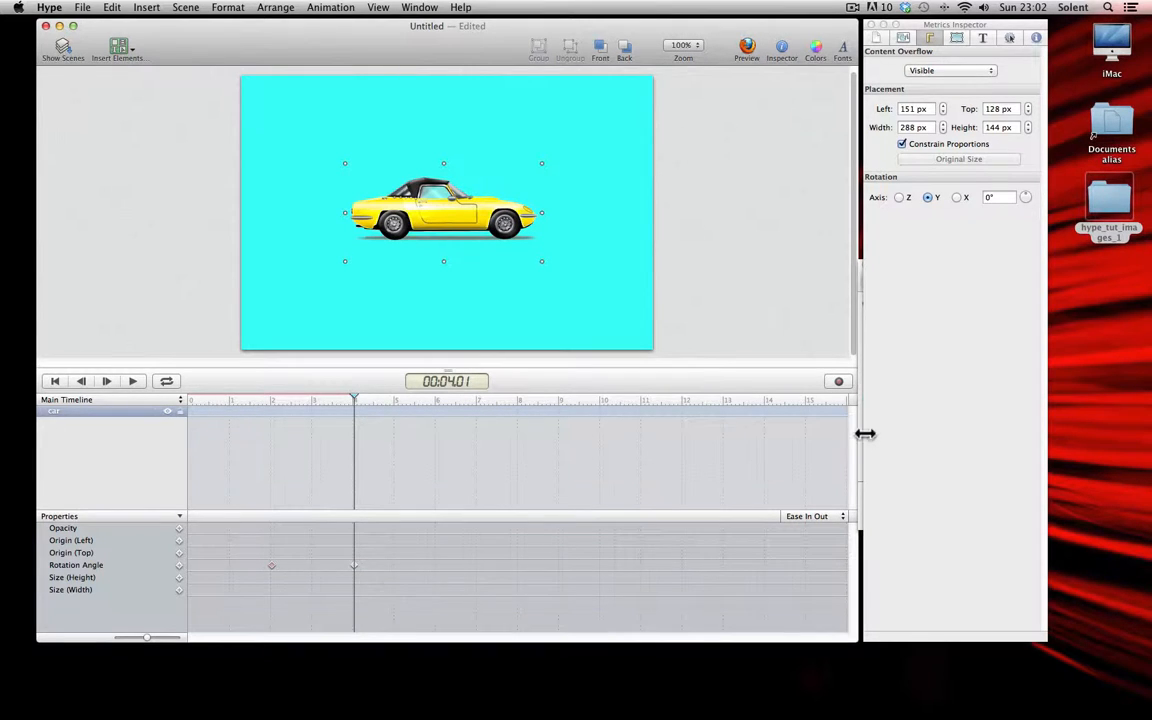
Step: Set the car's Y-axis rotation to 360° at the keyframe at about 4 seconds, and play the animation
left_click(992, 198)
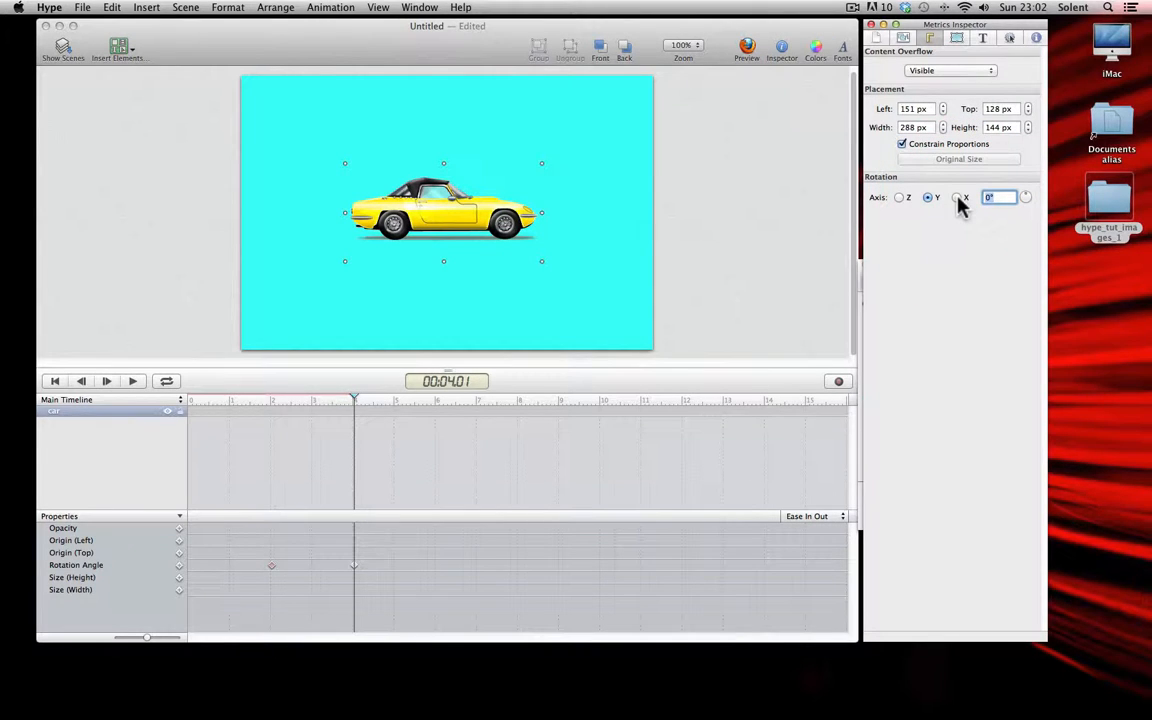
type("360")
key("Return")
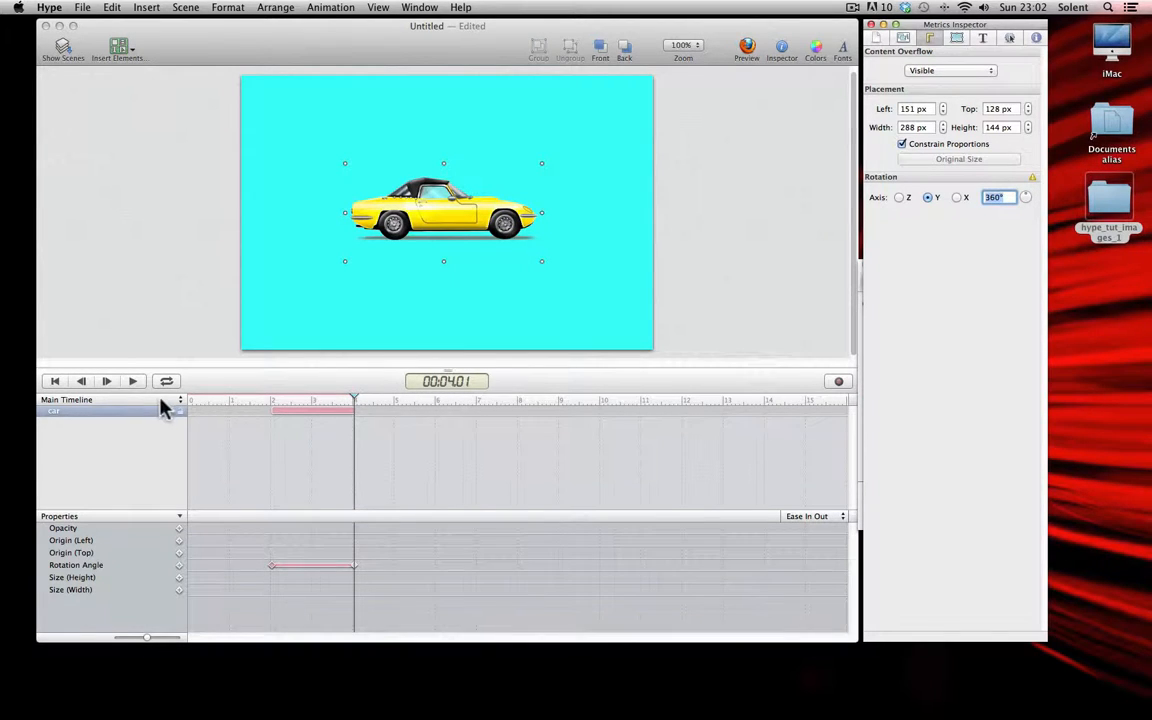
left_click_drag(280, 403, 237, 404)
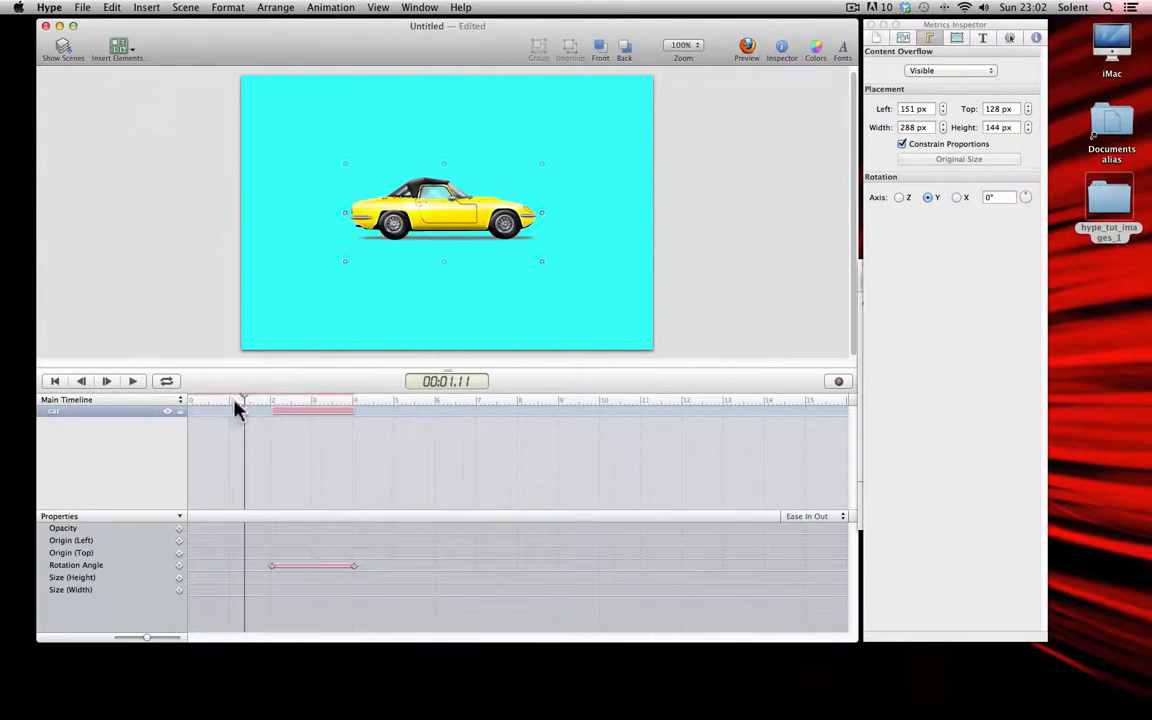
left_click(136, 386)
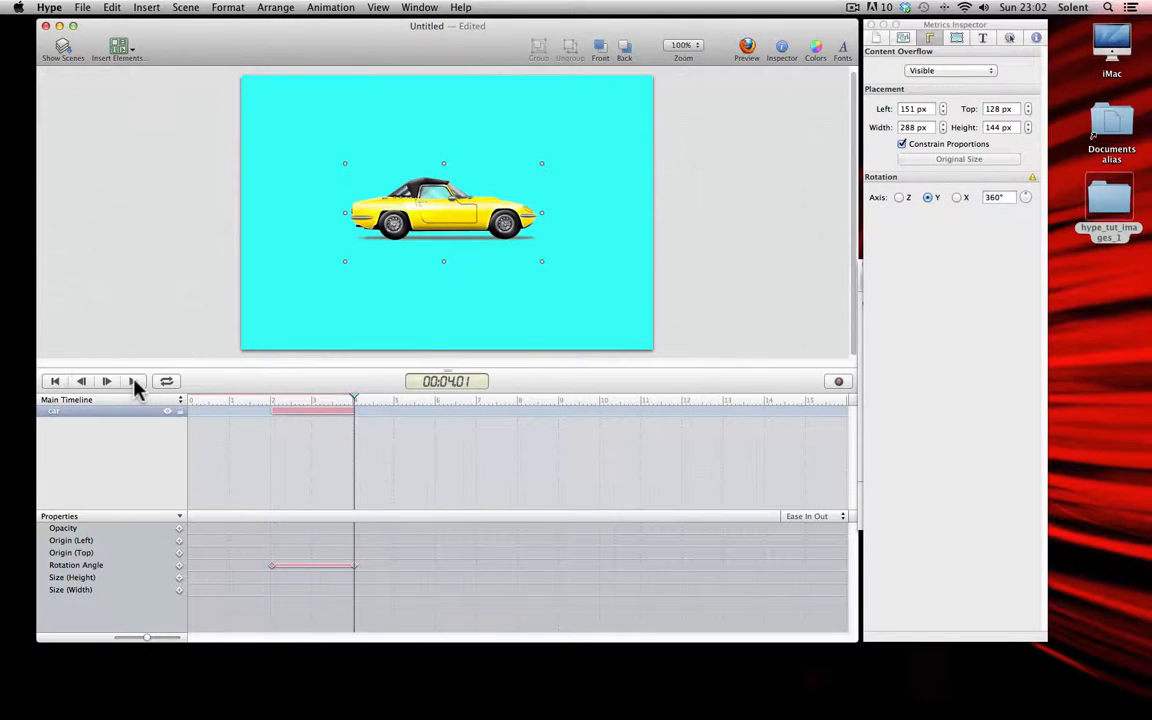
left_click(136, 386)
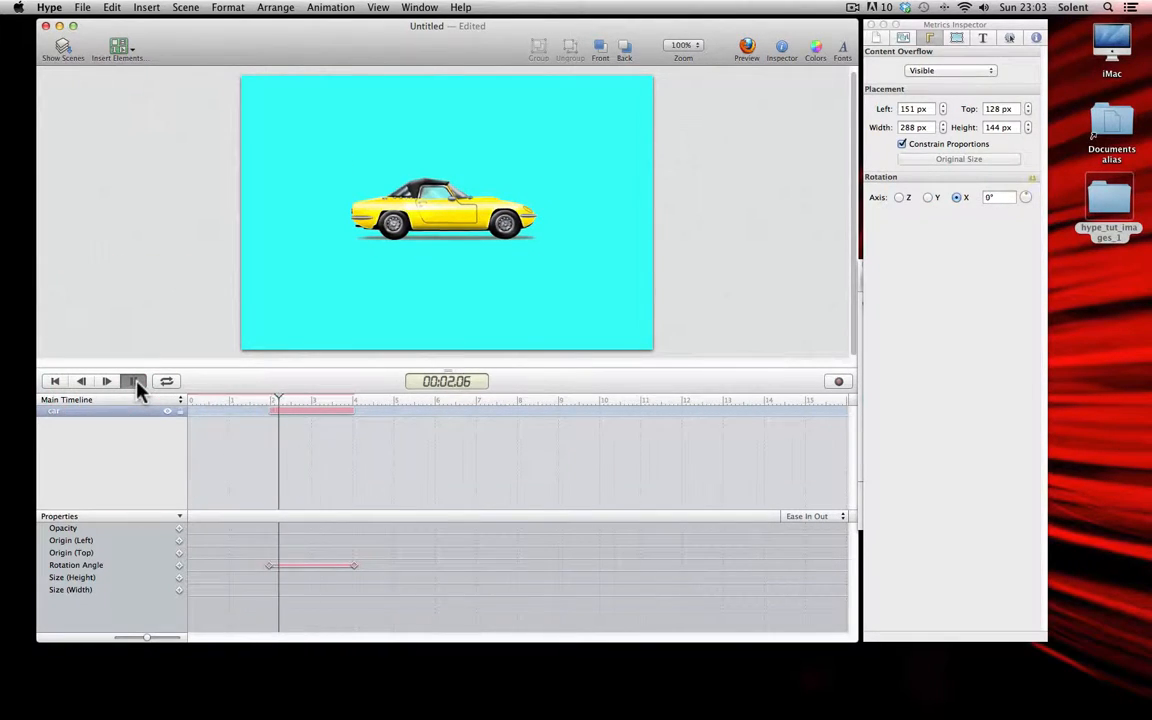